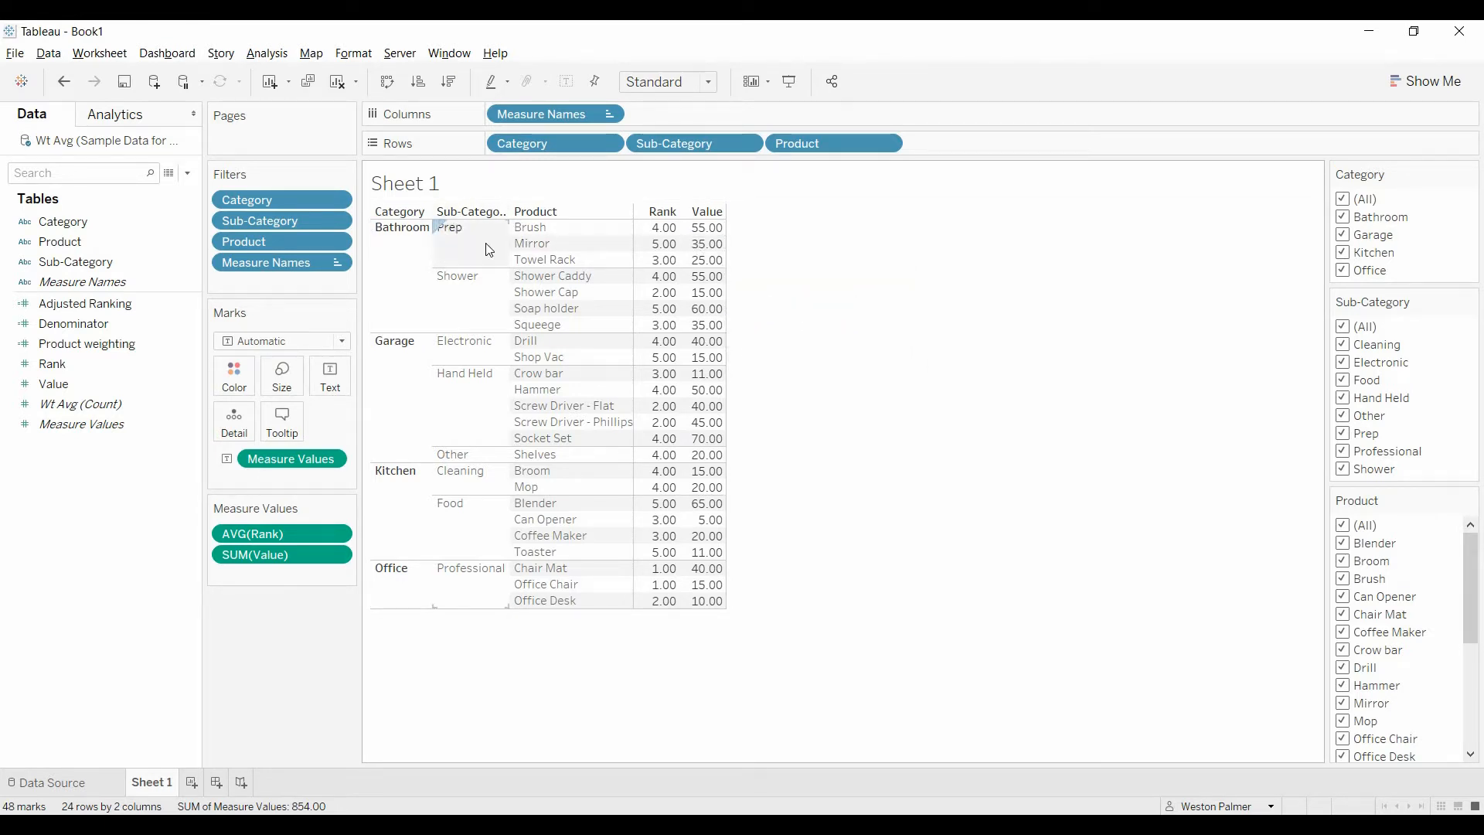
- Review the formula of the Denominator calculated field and add the field to the table's measure values below Value
left_click(174, 323)
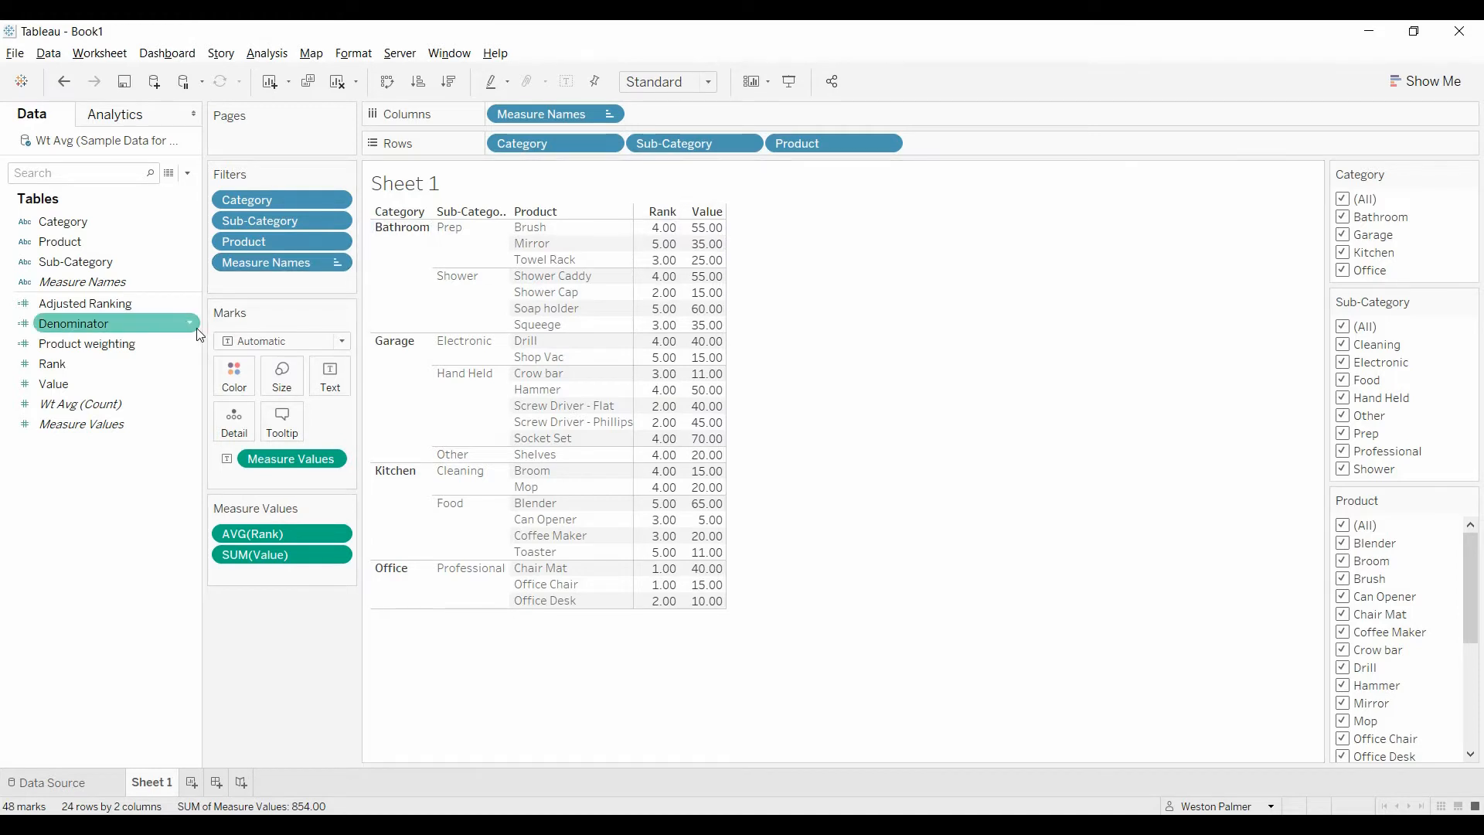
right_click(197, 330)
left_click(245, 430)
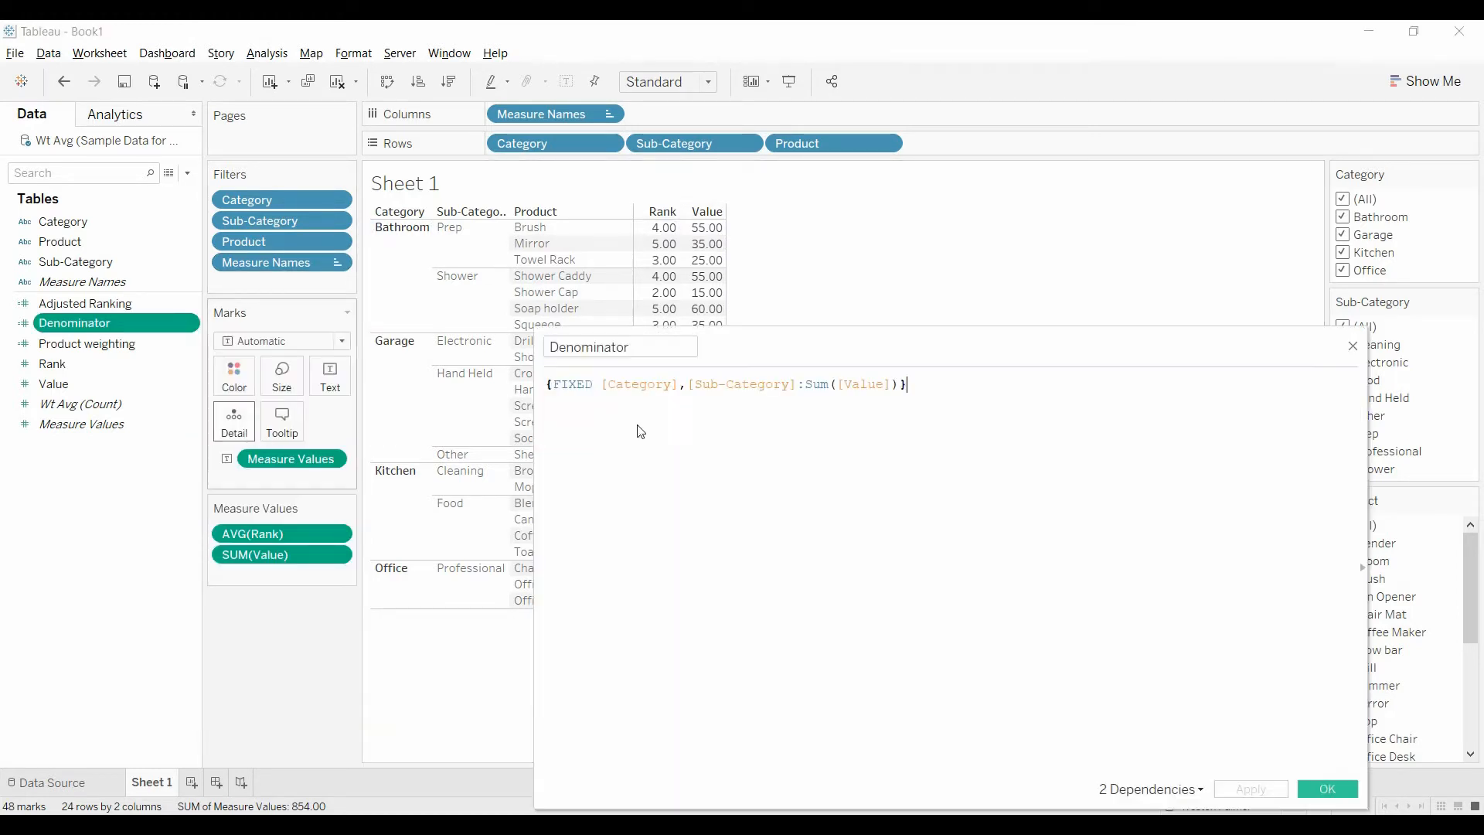
scroll(1000, 537, "up", 4, "ctrl")
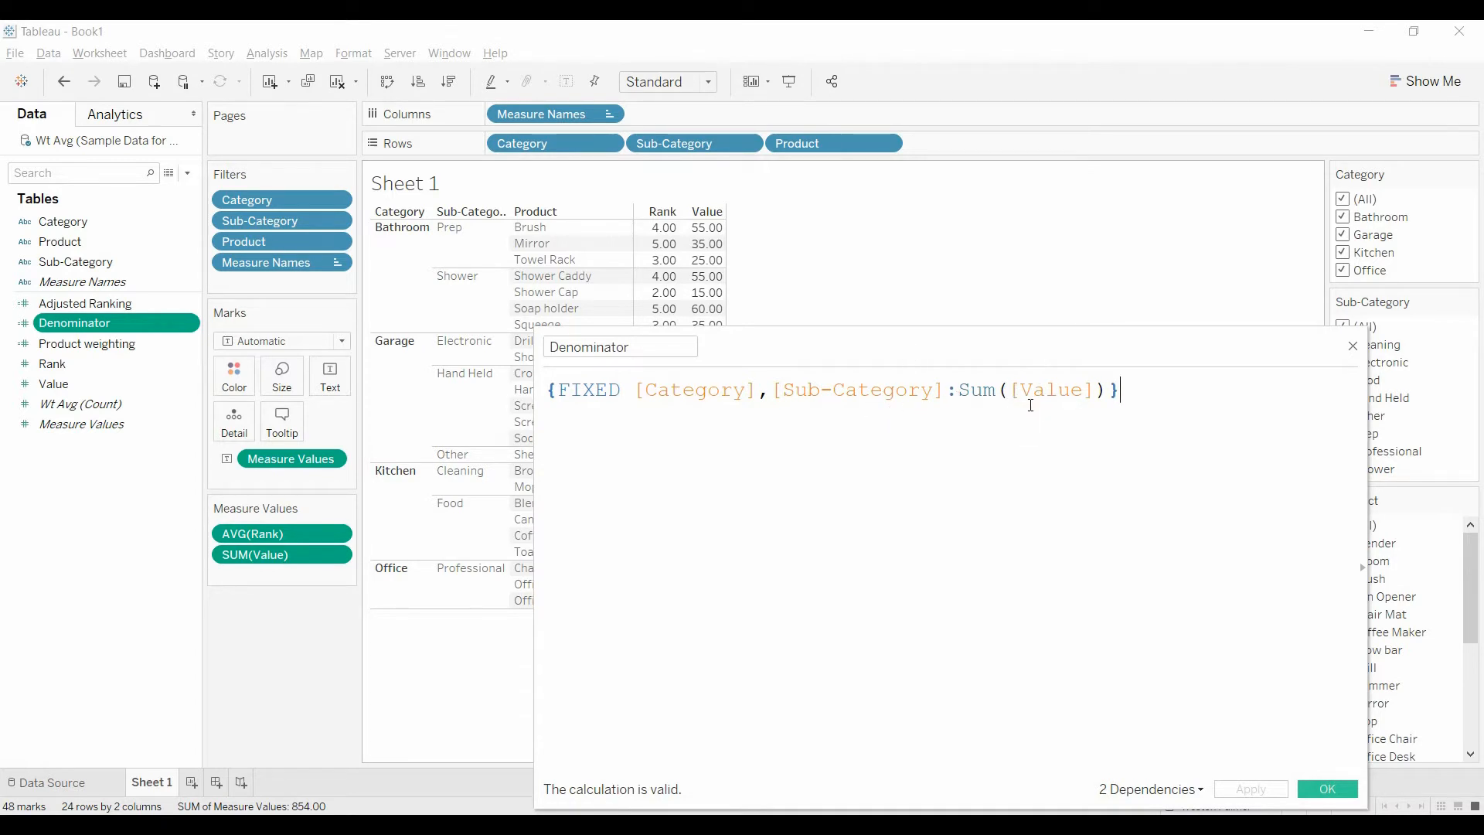
left_click(1353, 346)
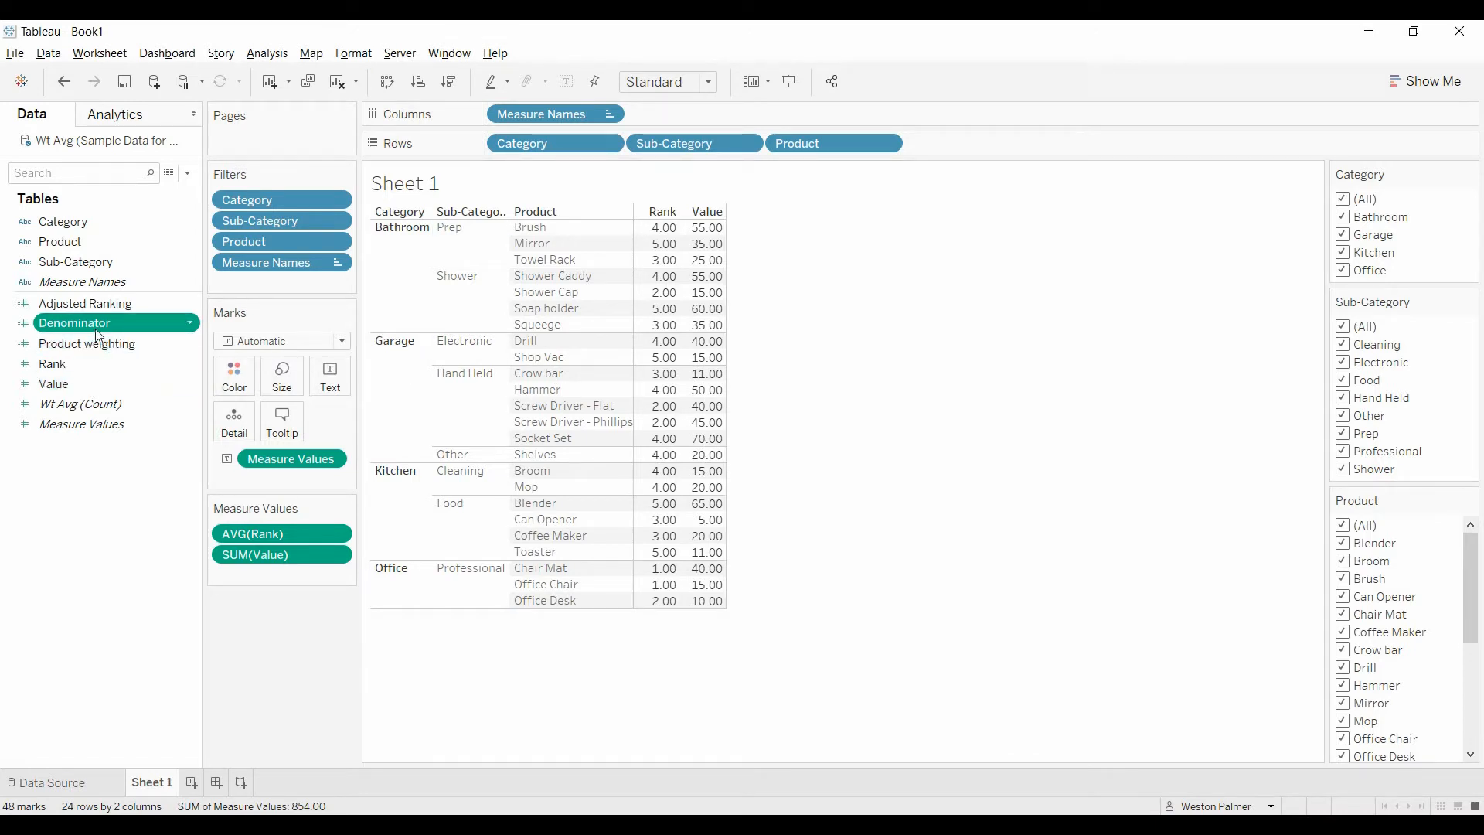
left_click_drag(99, 332, 261, 586)
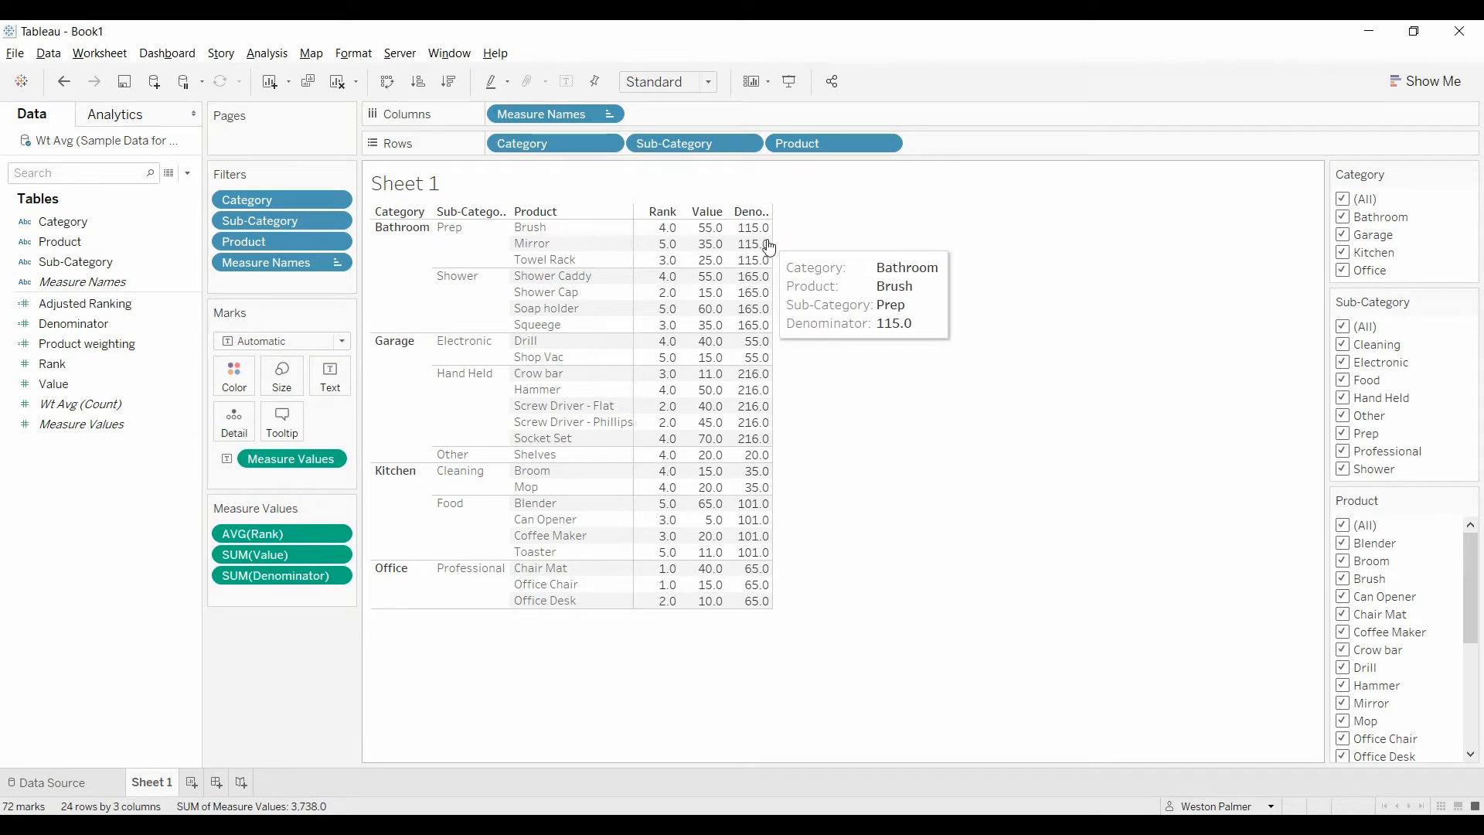
mouse_move(767, 263)
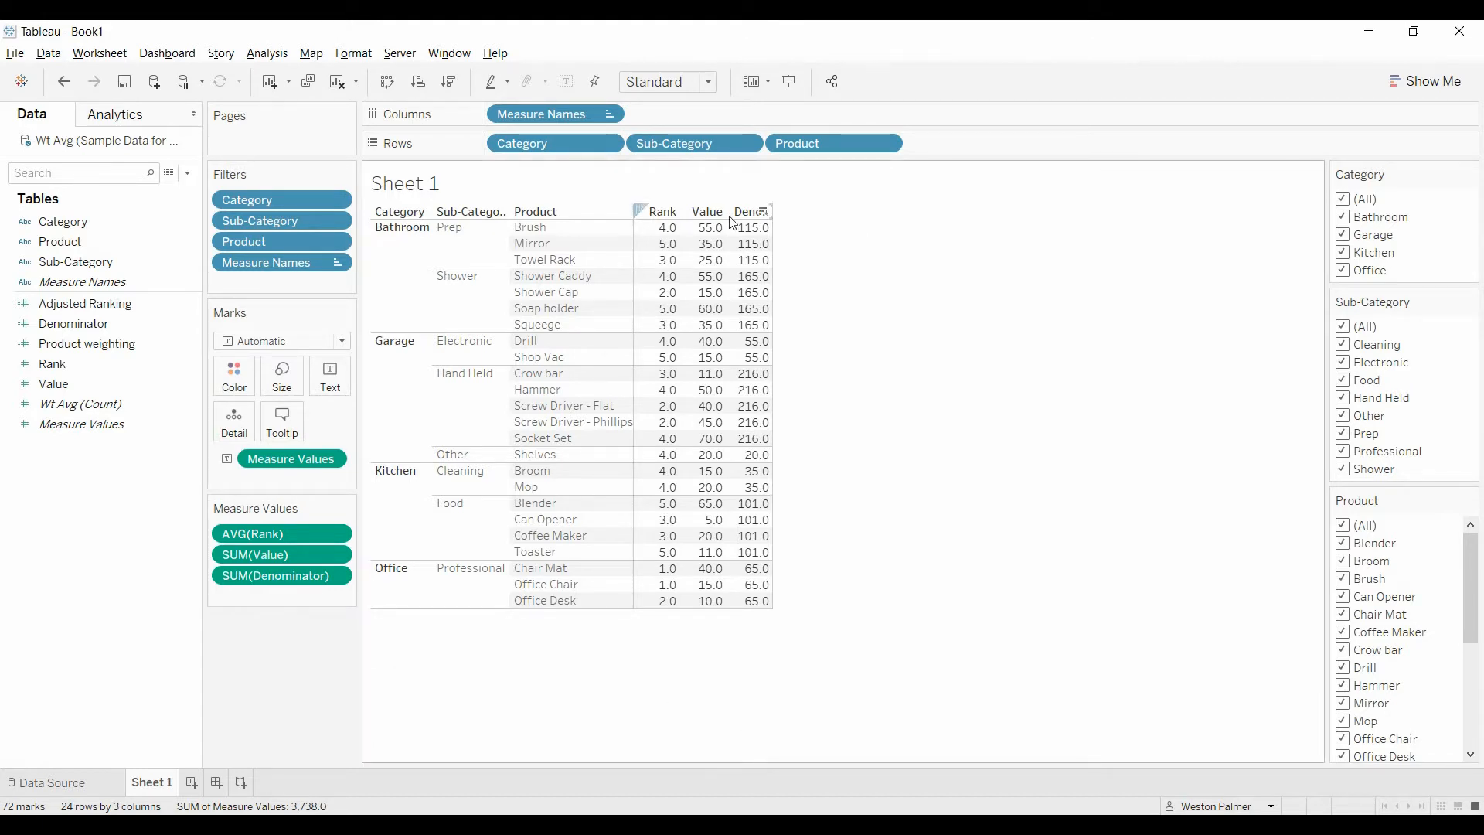
- Review the formula of the Product weighting calculated field and add the field to the table's measure values below Denominator
left_click(177, 349)
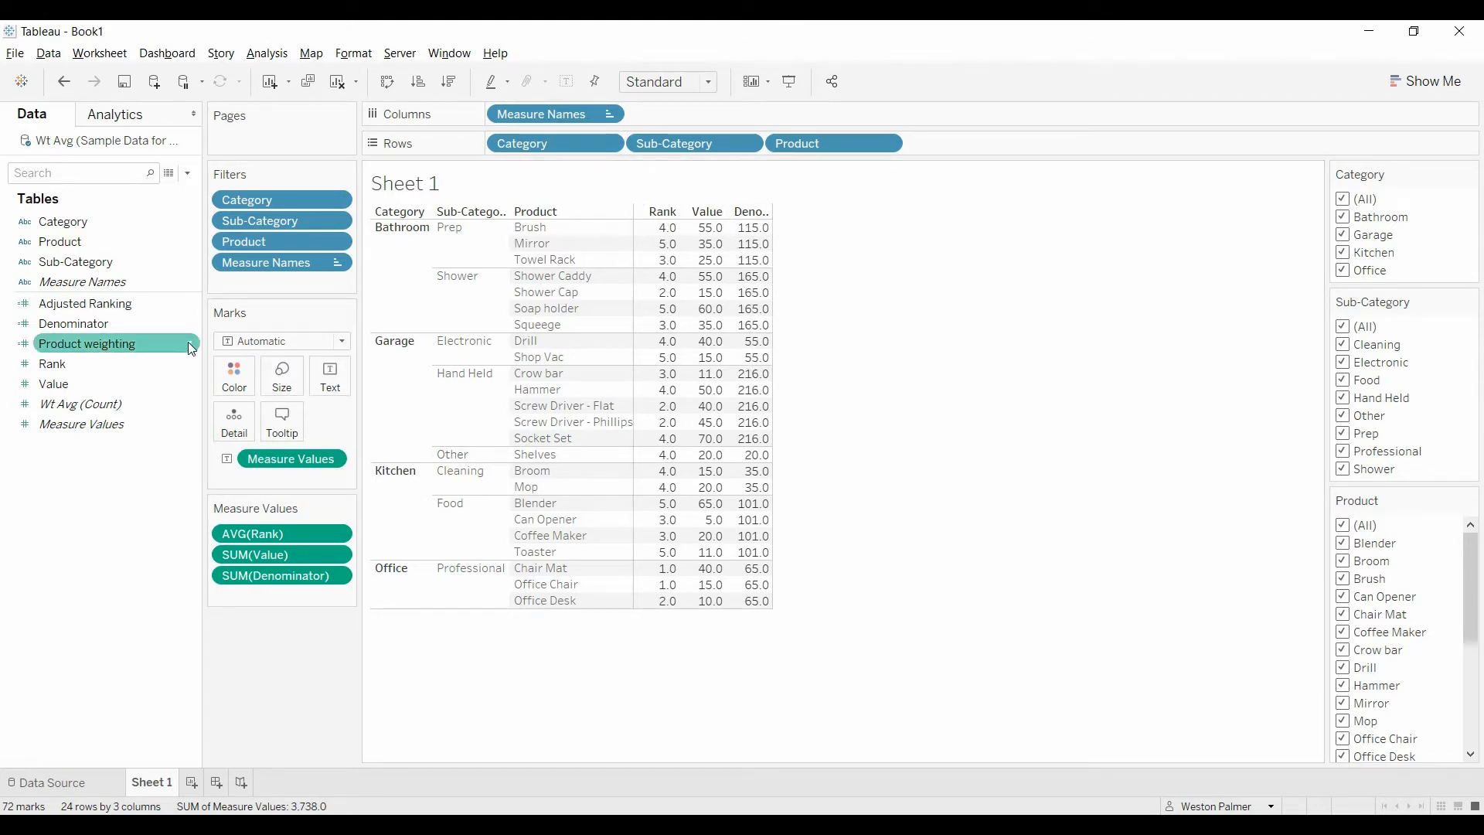
left_click(191, 350)
left_click(254, 438)
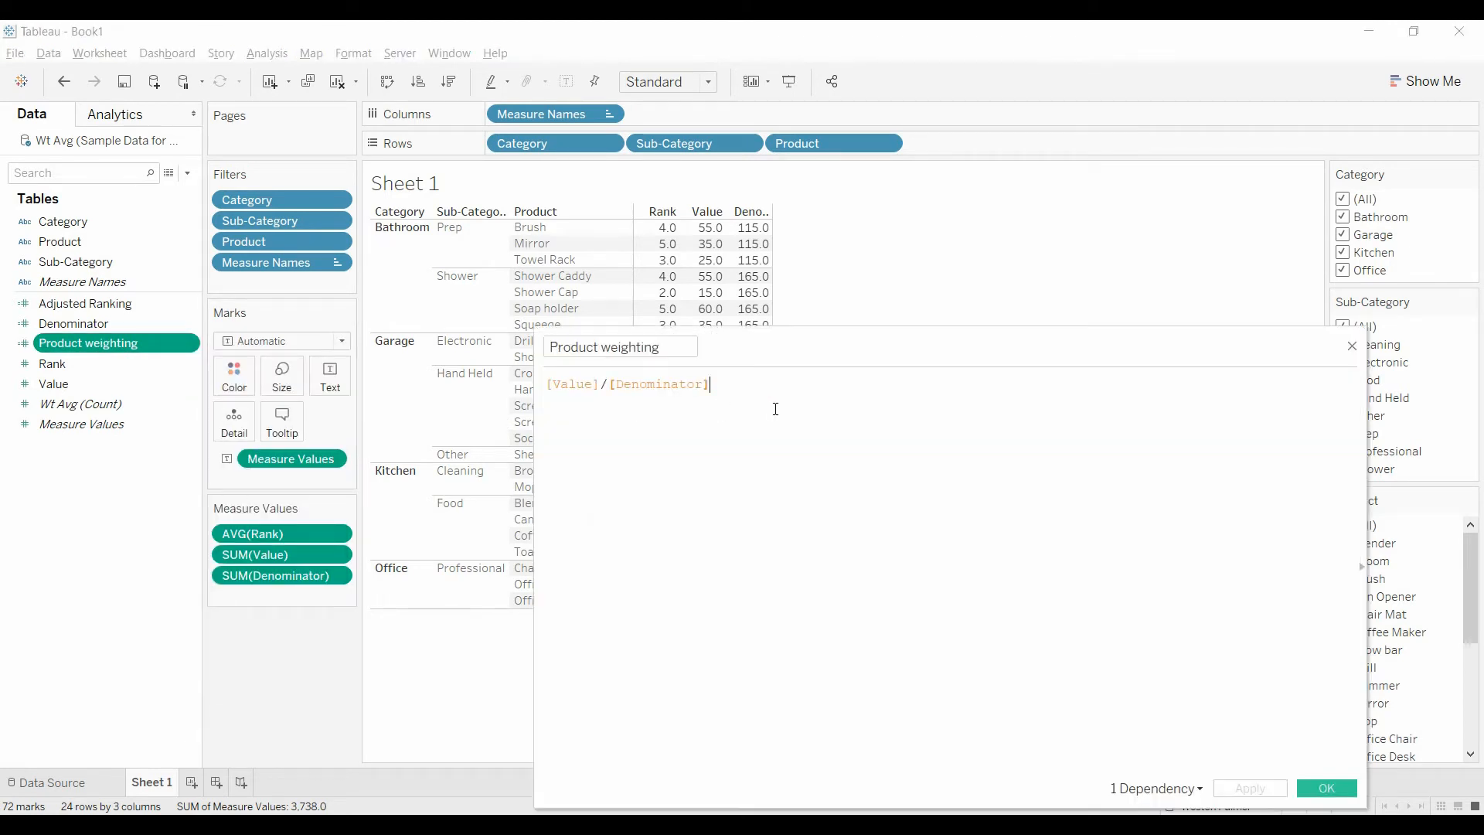
scroll(910, 514, "up", 6)
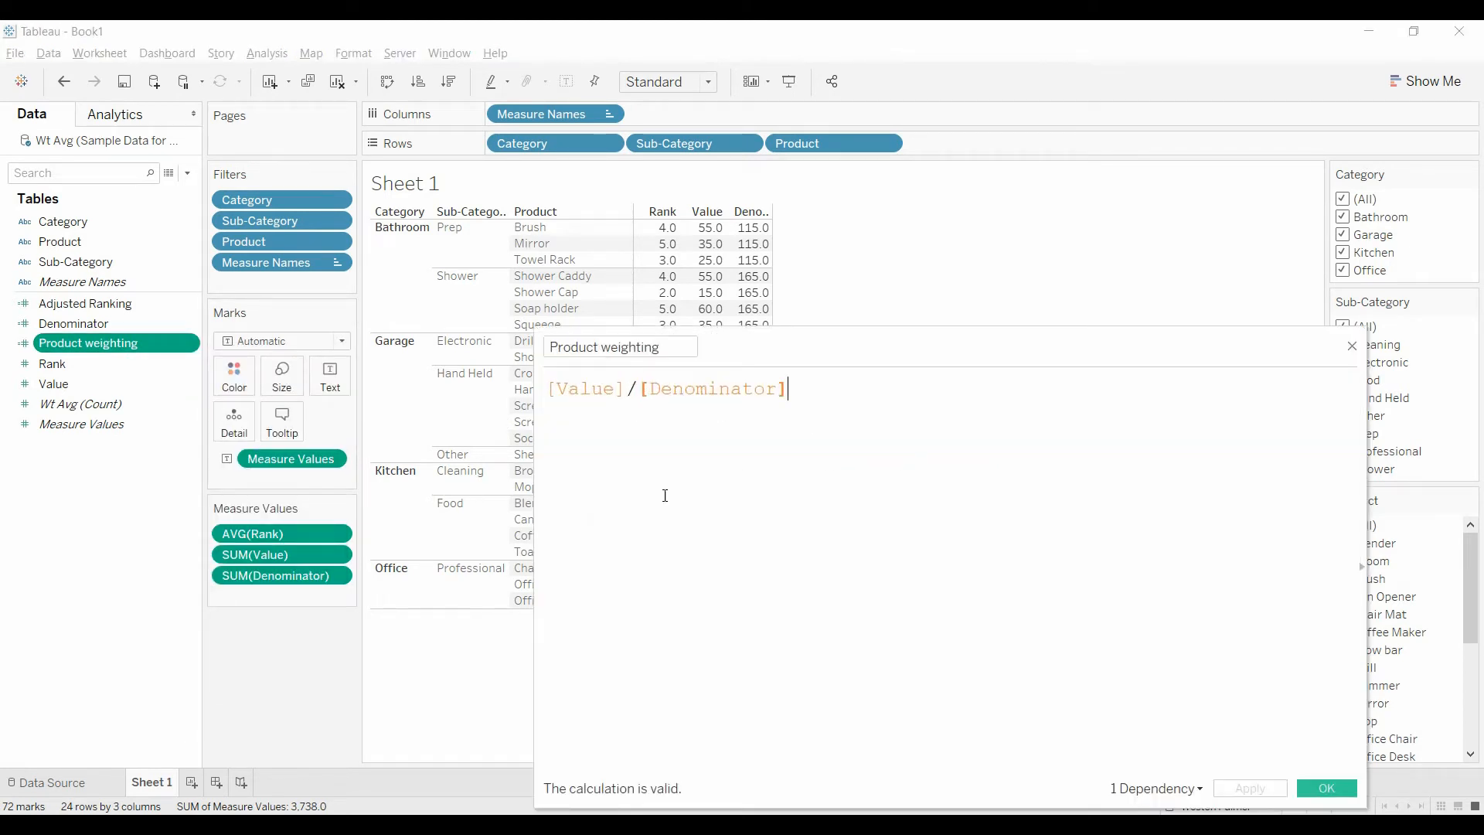
scroll(586, 428, "up", 1)
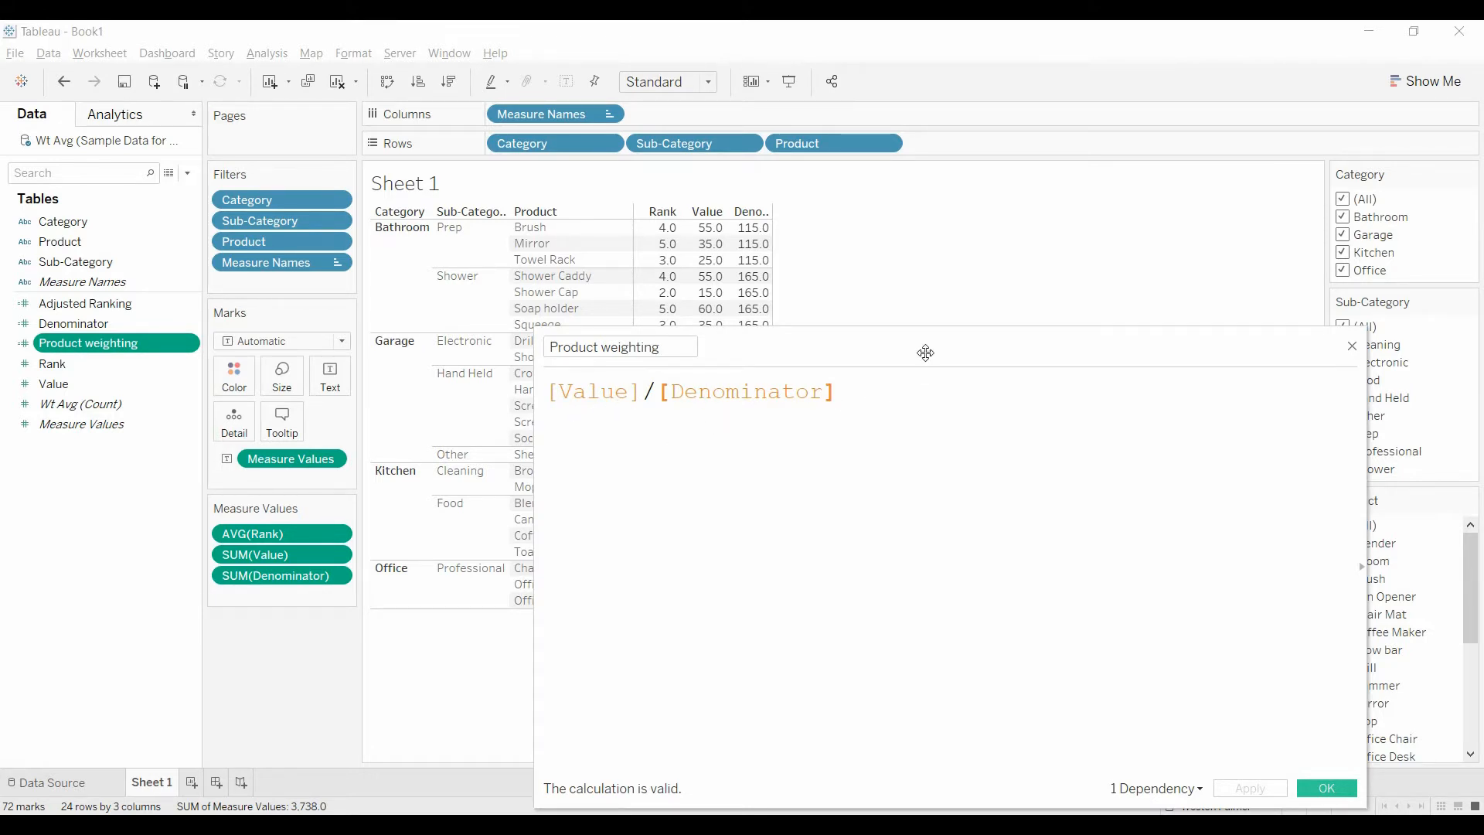
left_click_drag(925, 351, 954, 281)
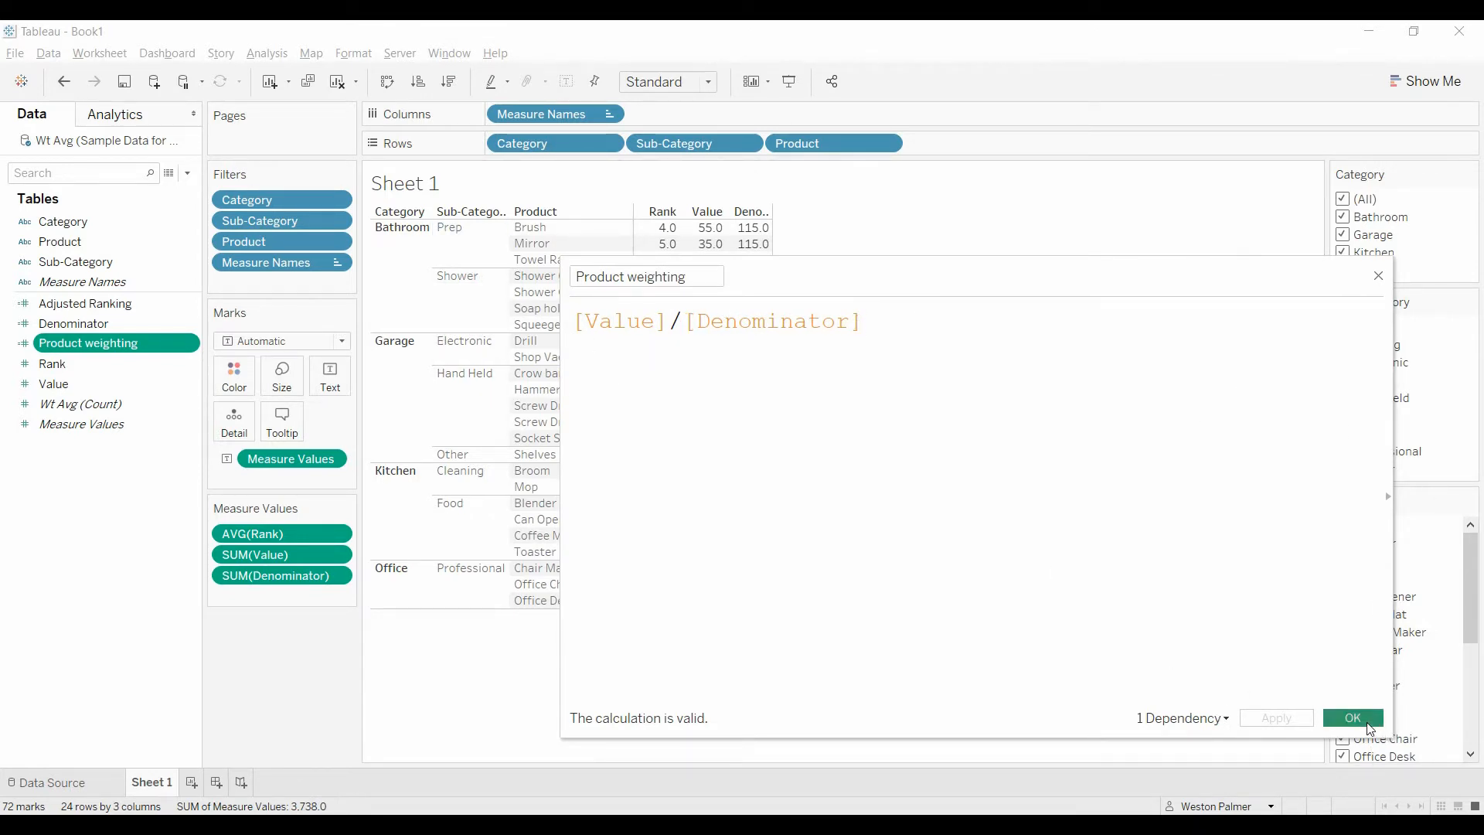
left_click(1369, 729)
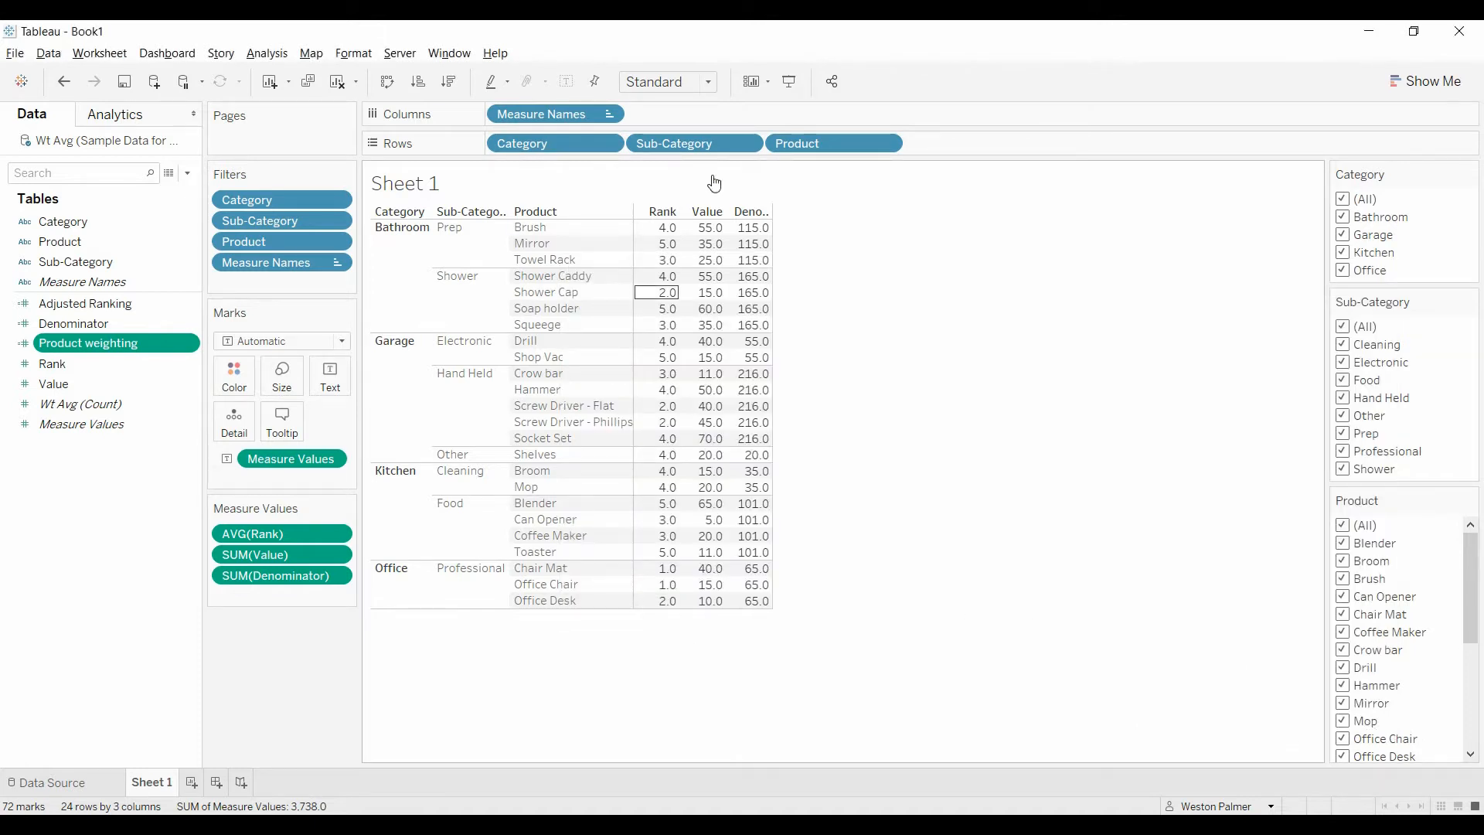
left_click_drag(108, 350, 266, 602)
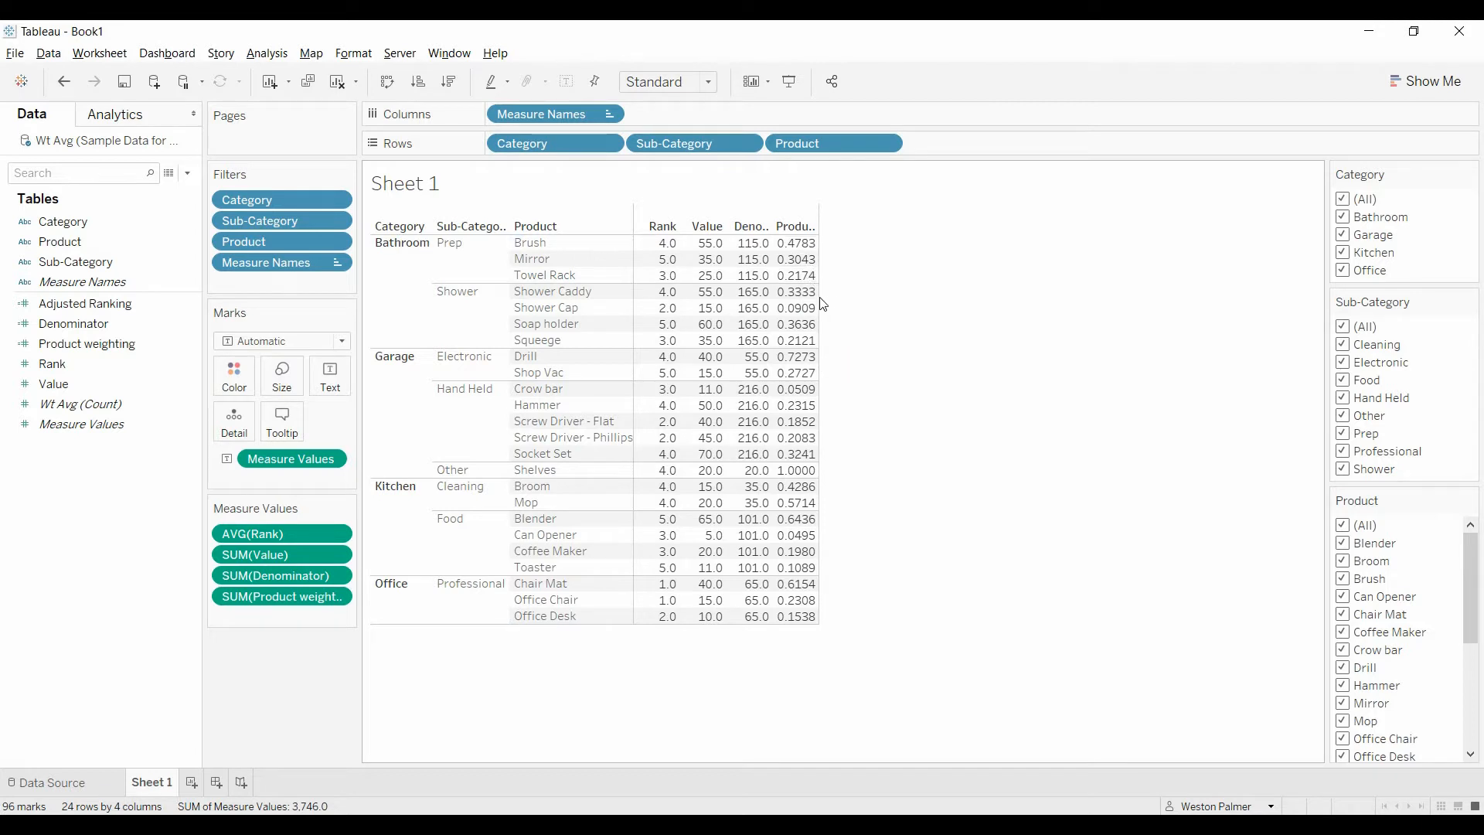
mouse_move(818, 344)
- Review the formula of the Adjusted Ranking calculated field and add the field to the table's measure values below Product weighting
left_click(112, 303)
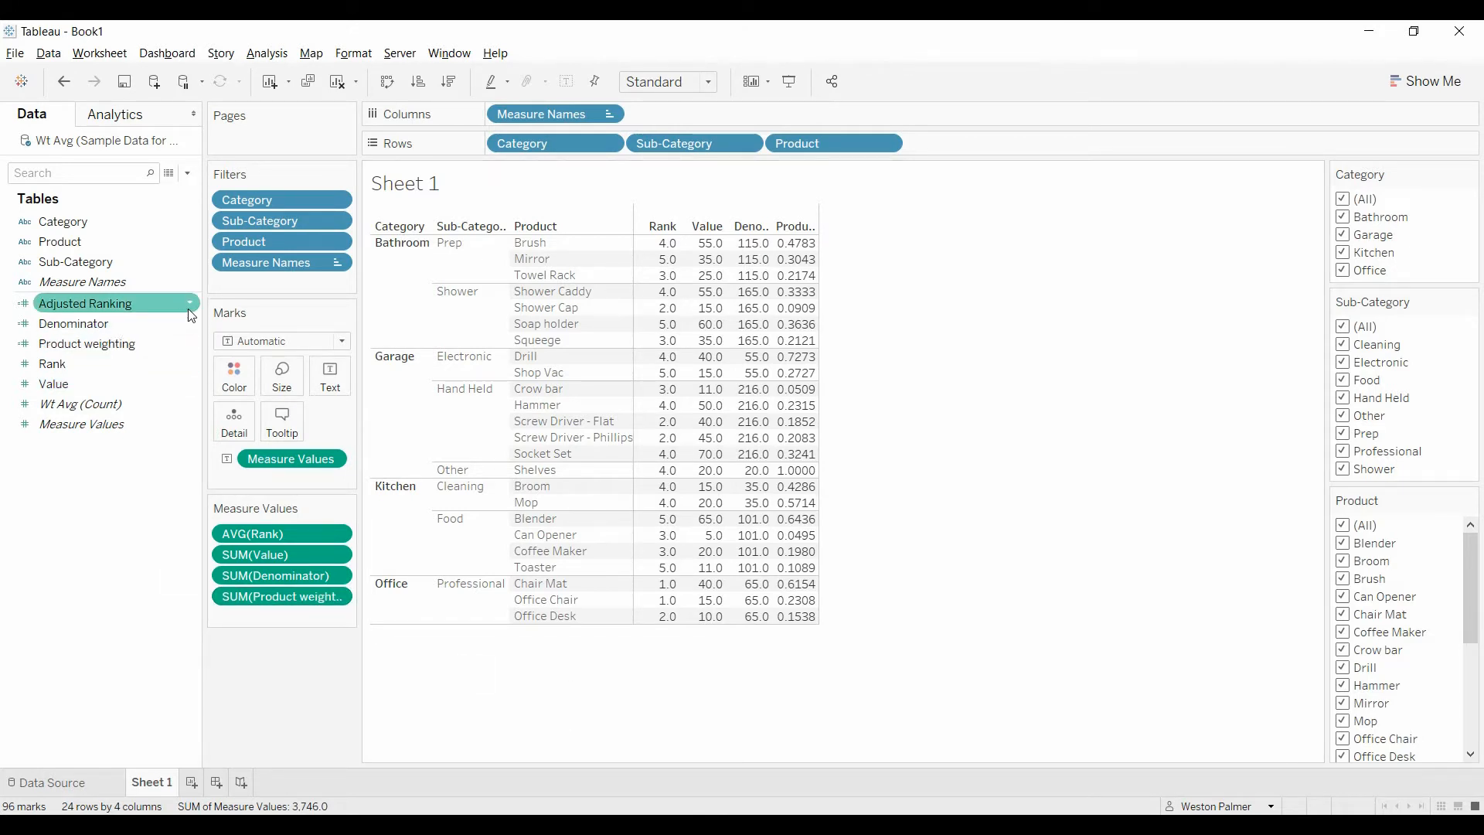
left_click(190, 303)
left_click(247, 406)
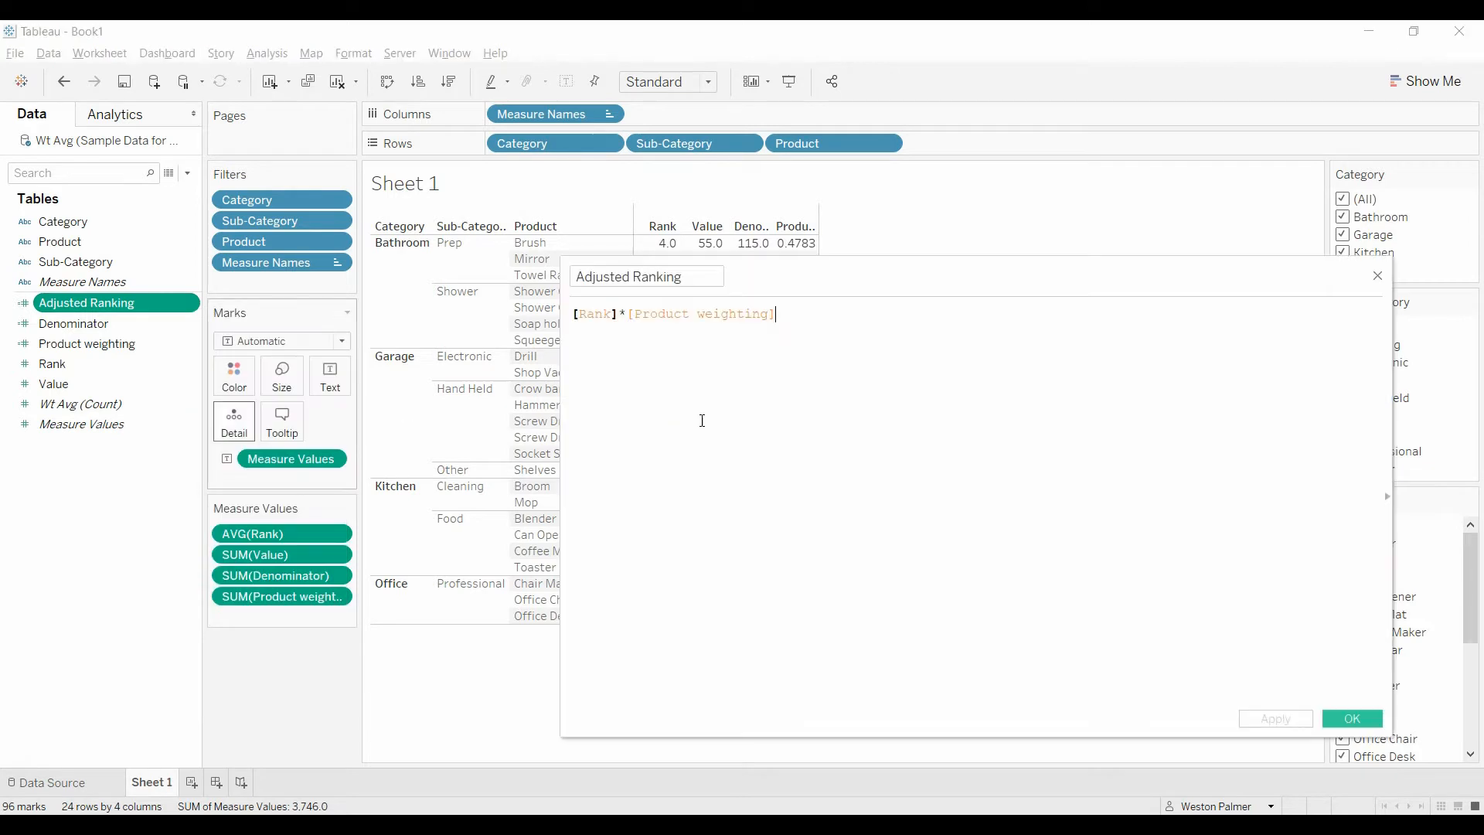
scroll(941, 487, "up", 4)
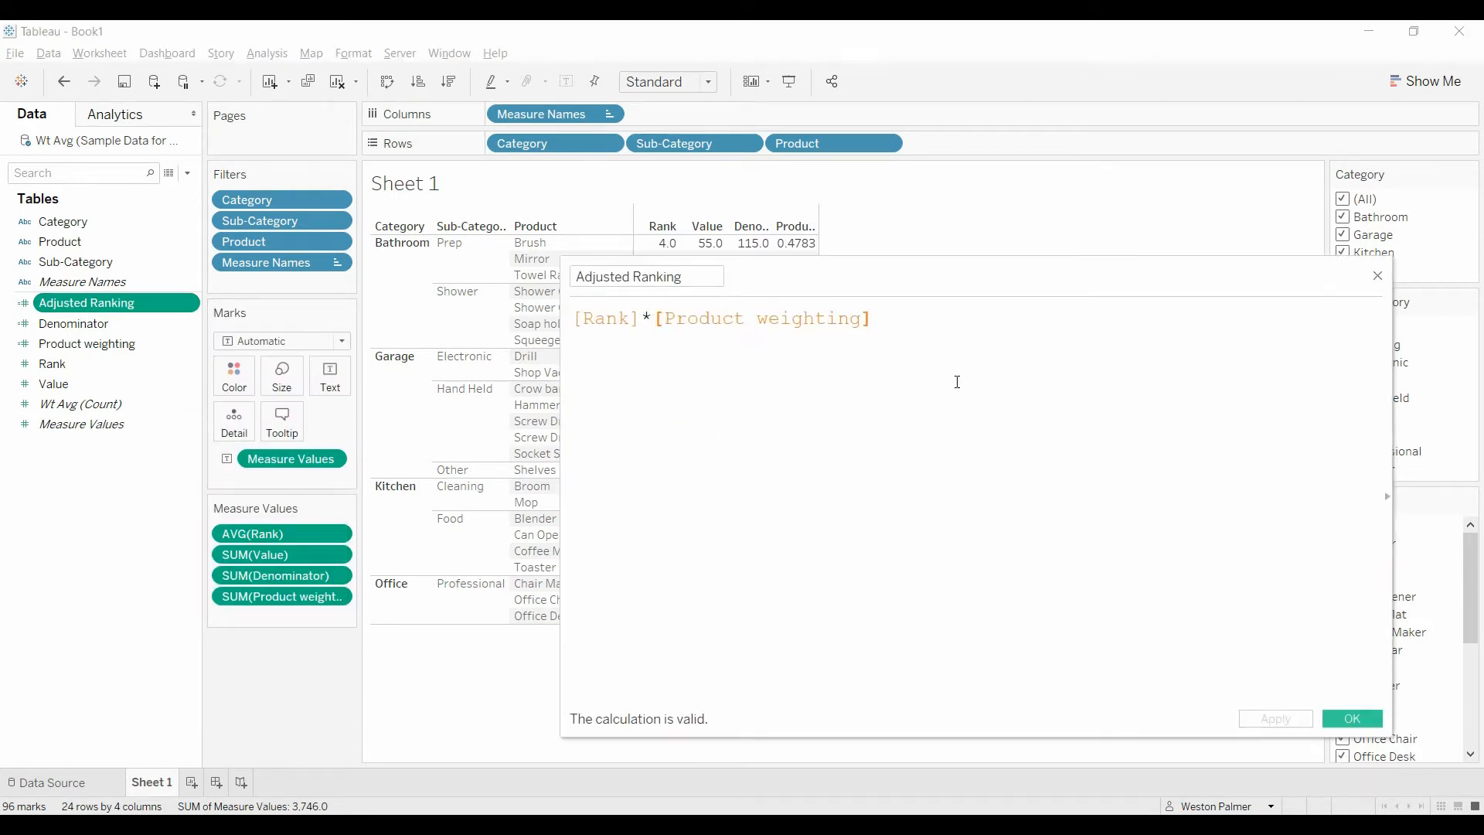
scroll(962, 394, "up", 3)
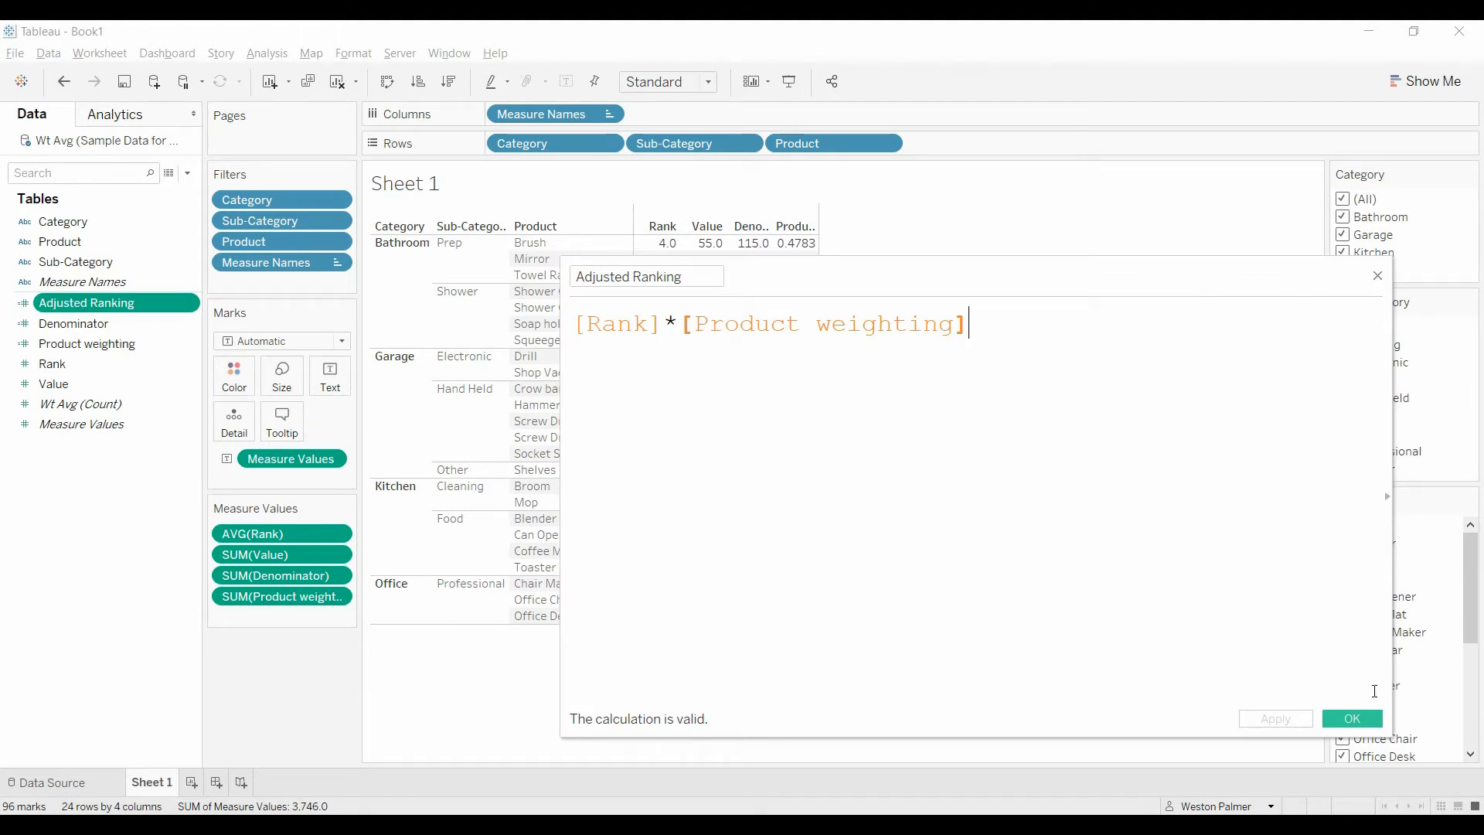
left_click(1352, 719)
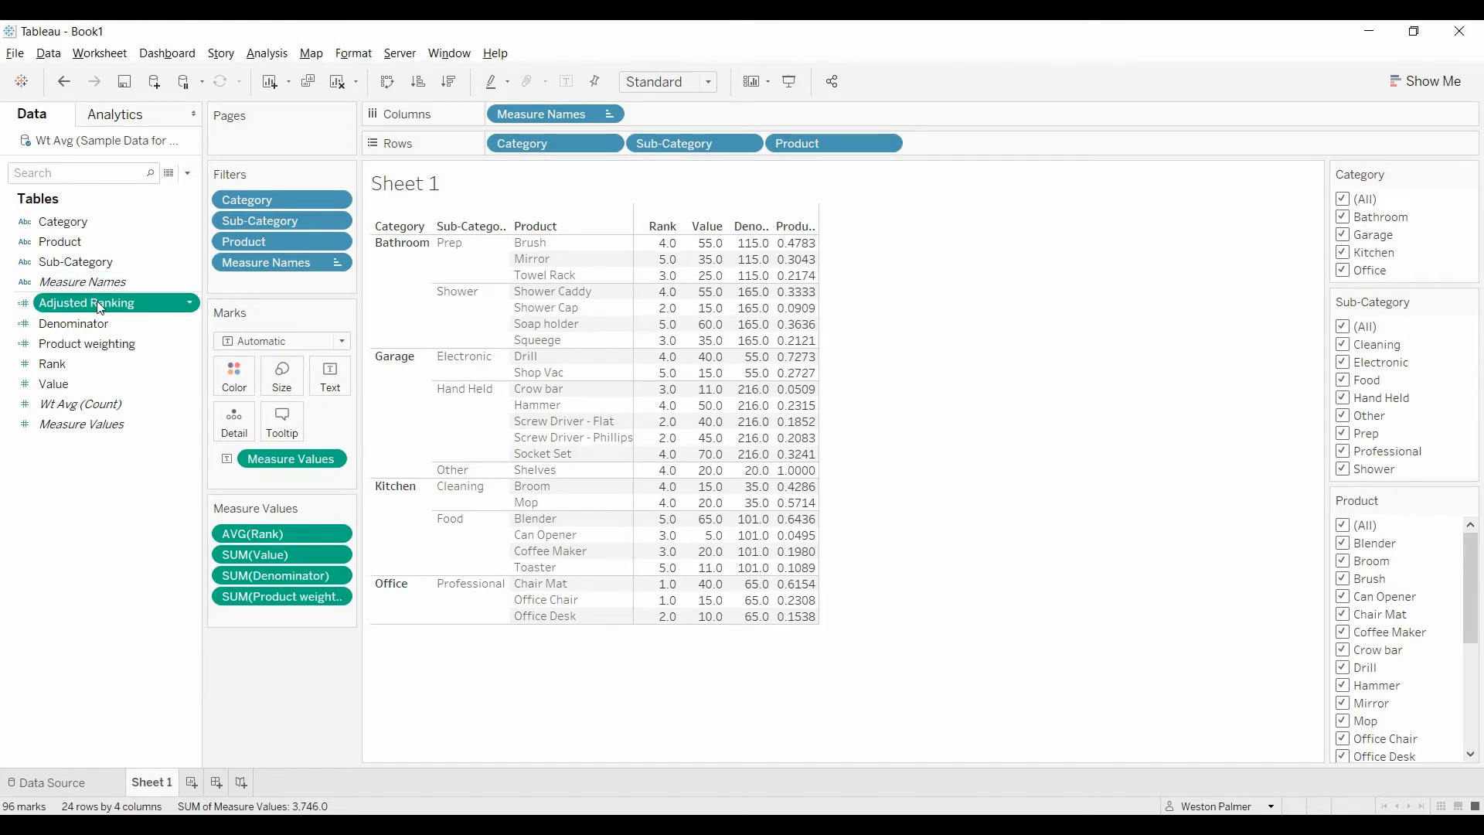
left_click_drag(100, 308, 258, 631)
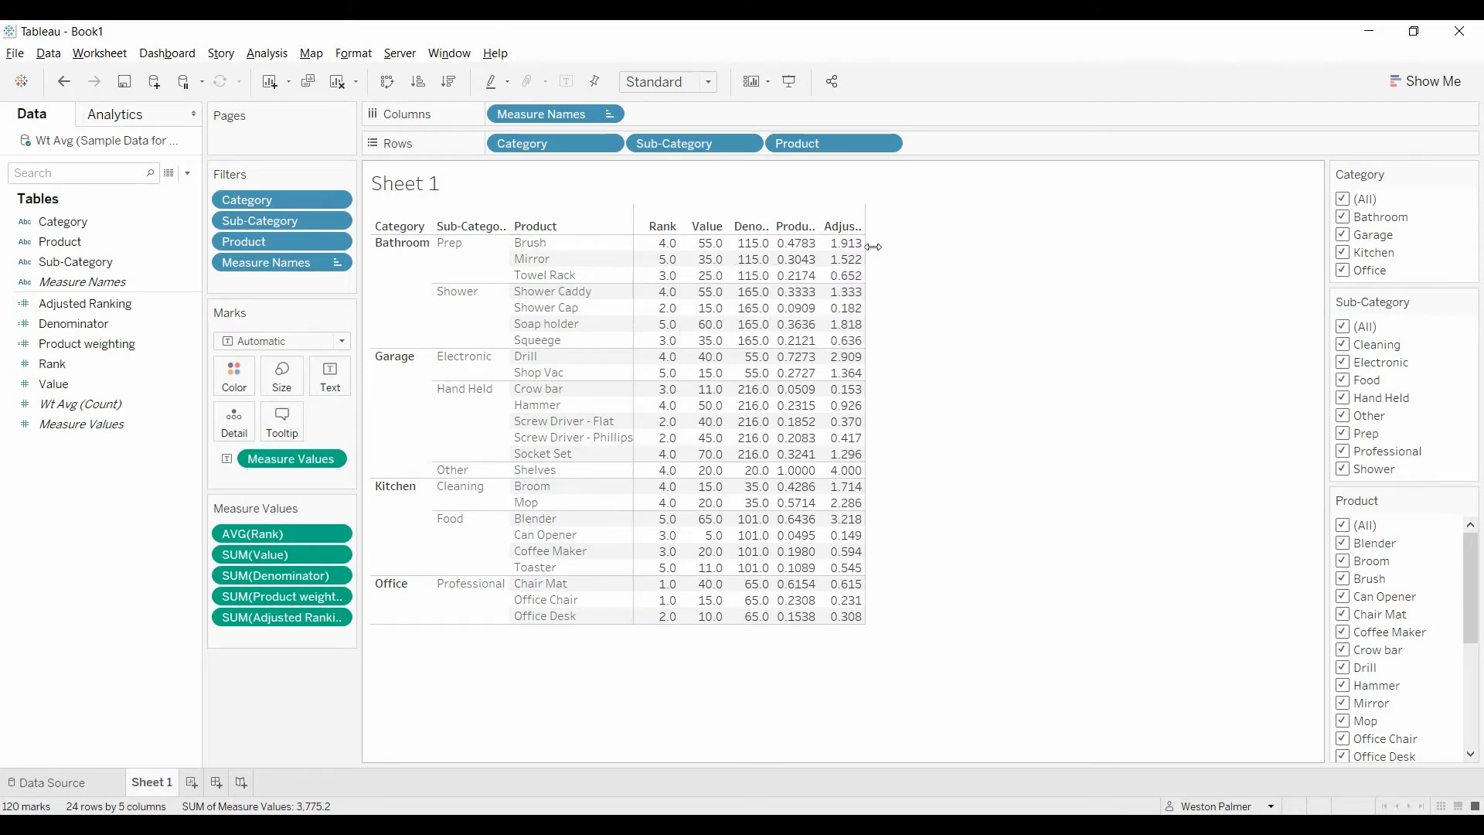
mouse_move(868, 251)
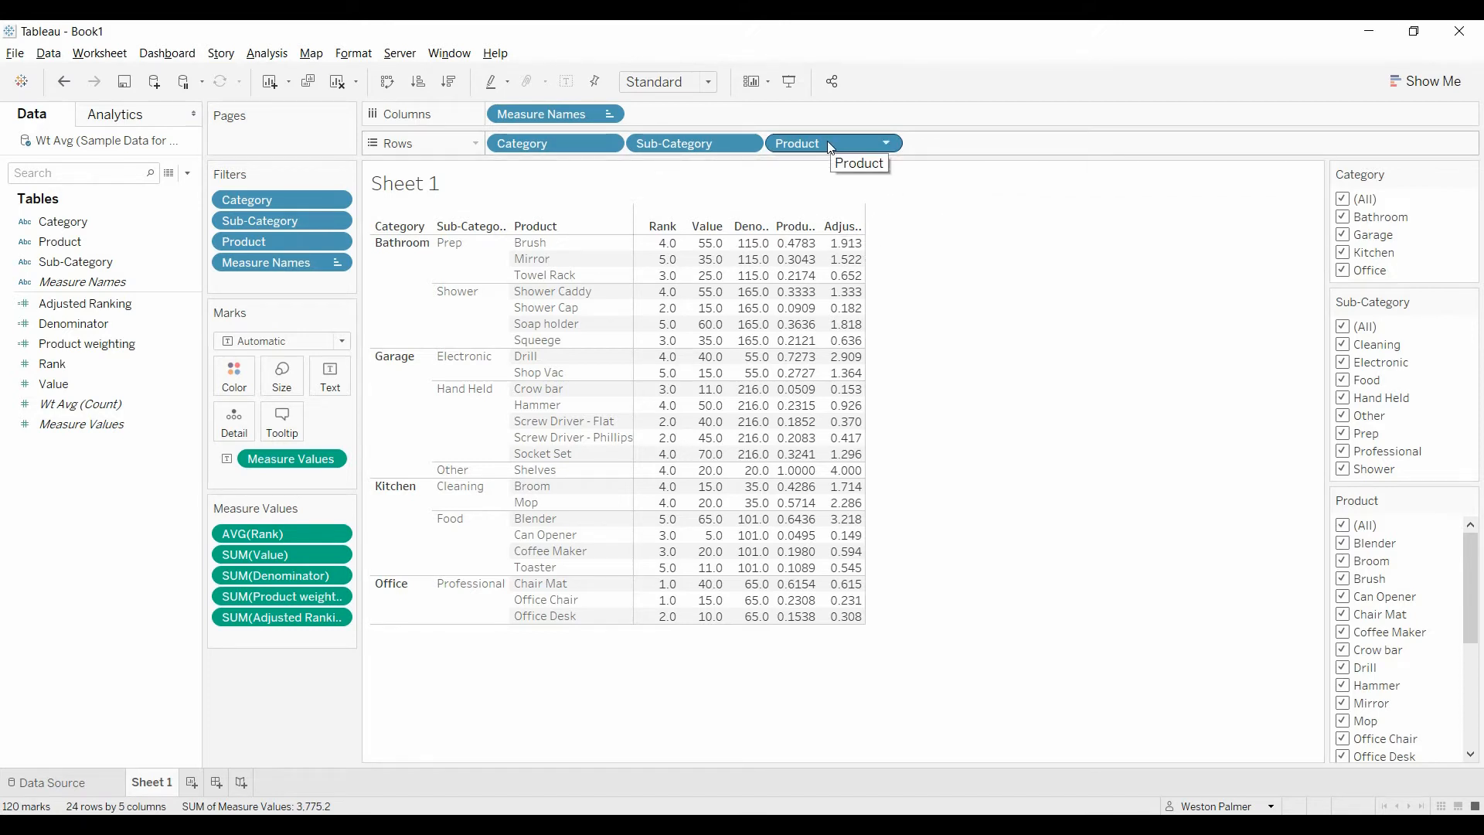
- Remove Product and Sub-Category from the table's rows so that only Category remains
left_click_drag(828, 141, 848, 39)
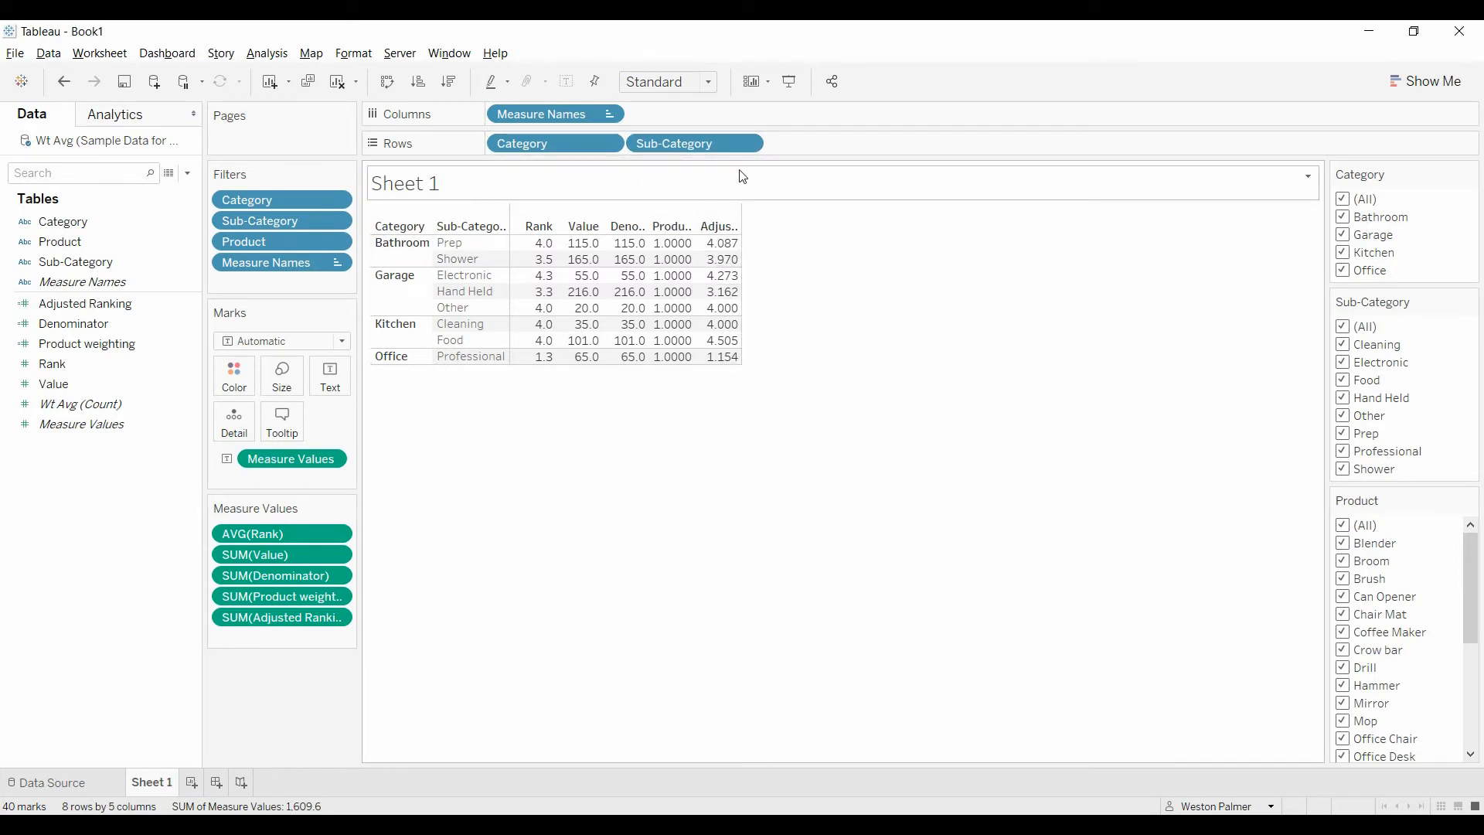
left_click_drag(689, 149, 800, 45)
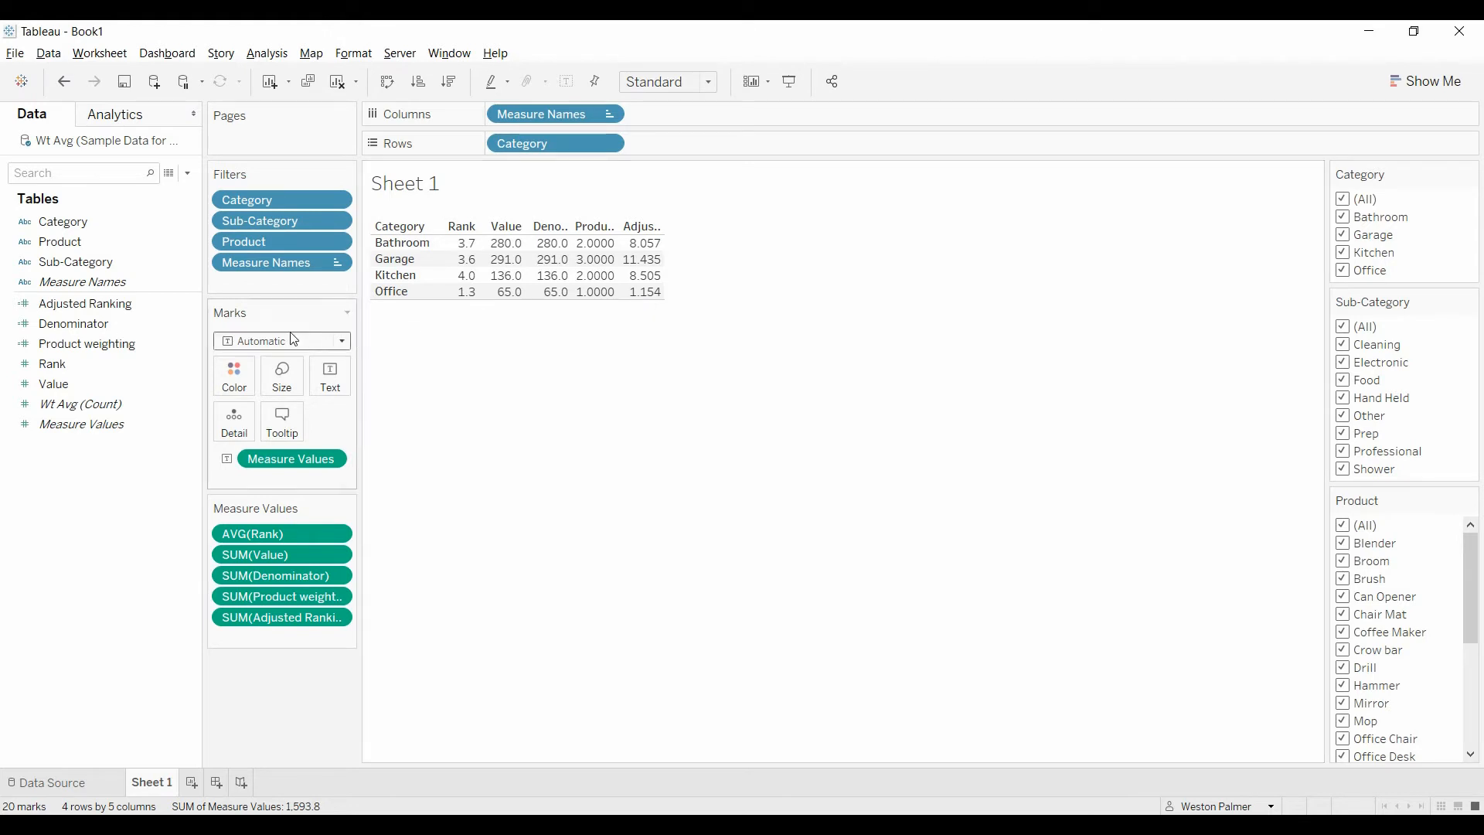
- Remove Sub-Category from the Denominator formula so it reads {FIXED [Category]:Sum([Value])}, apply it, and compare the category-level results
right_click(190, 325)
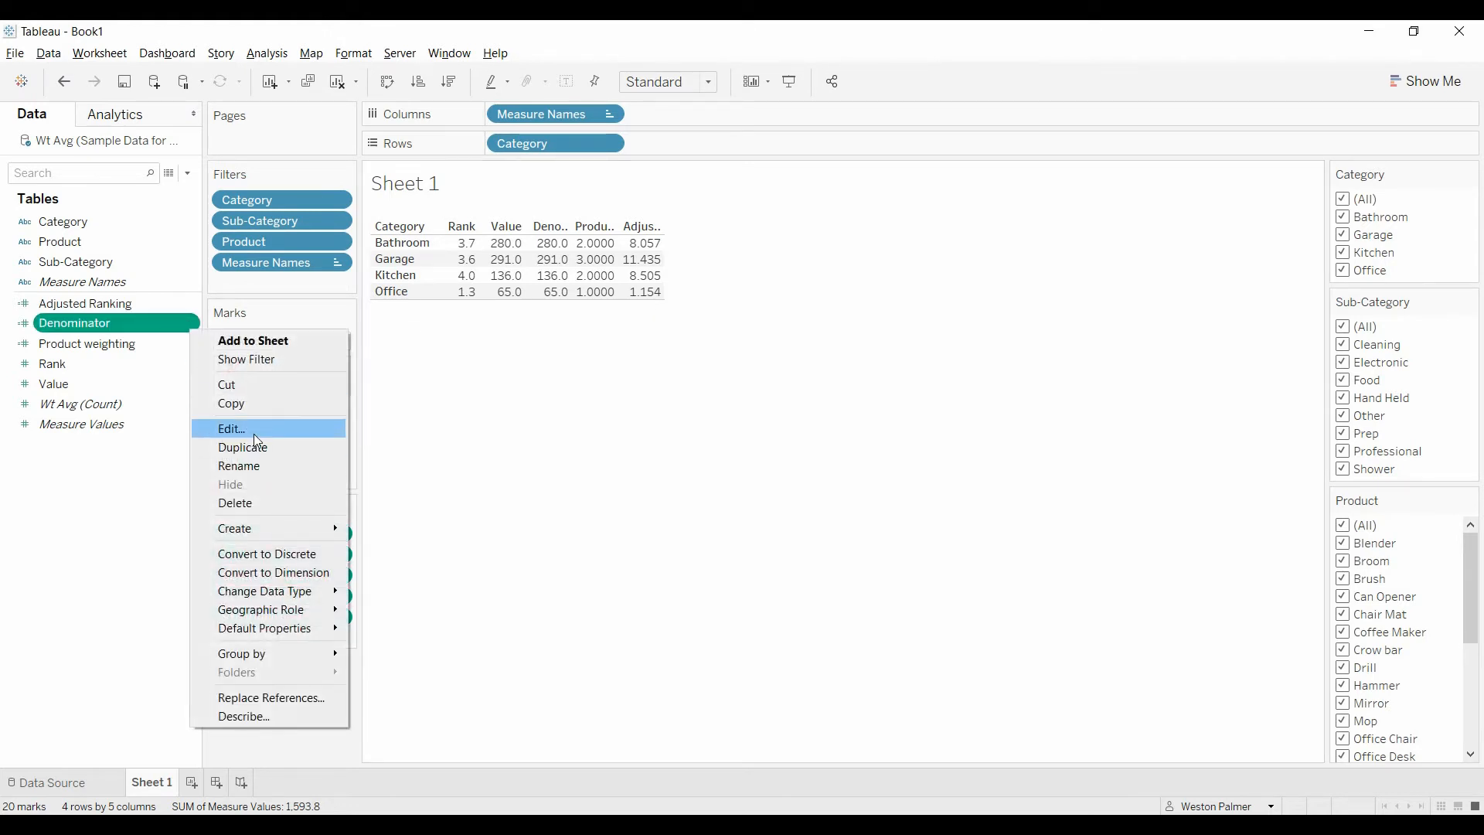
left_click(254, 429)
scroll(859, 432, "up", 3)
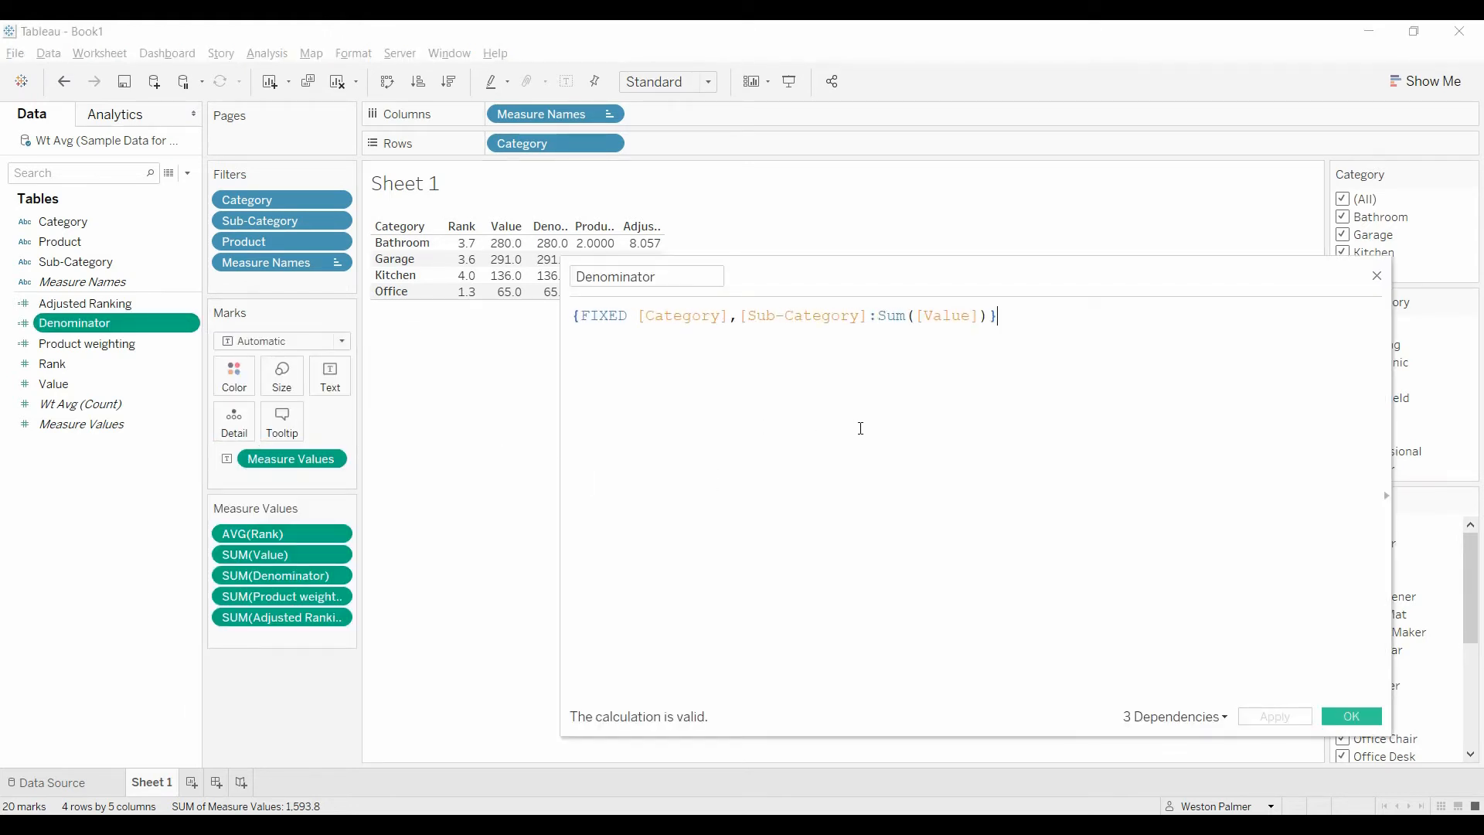
left_click_drag(762, 322, 898, 320)
key("BackSpace")
key("BackSpace")
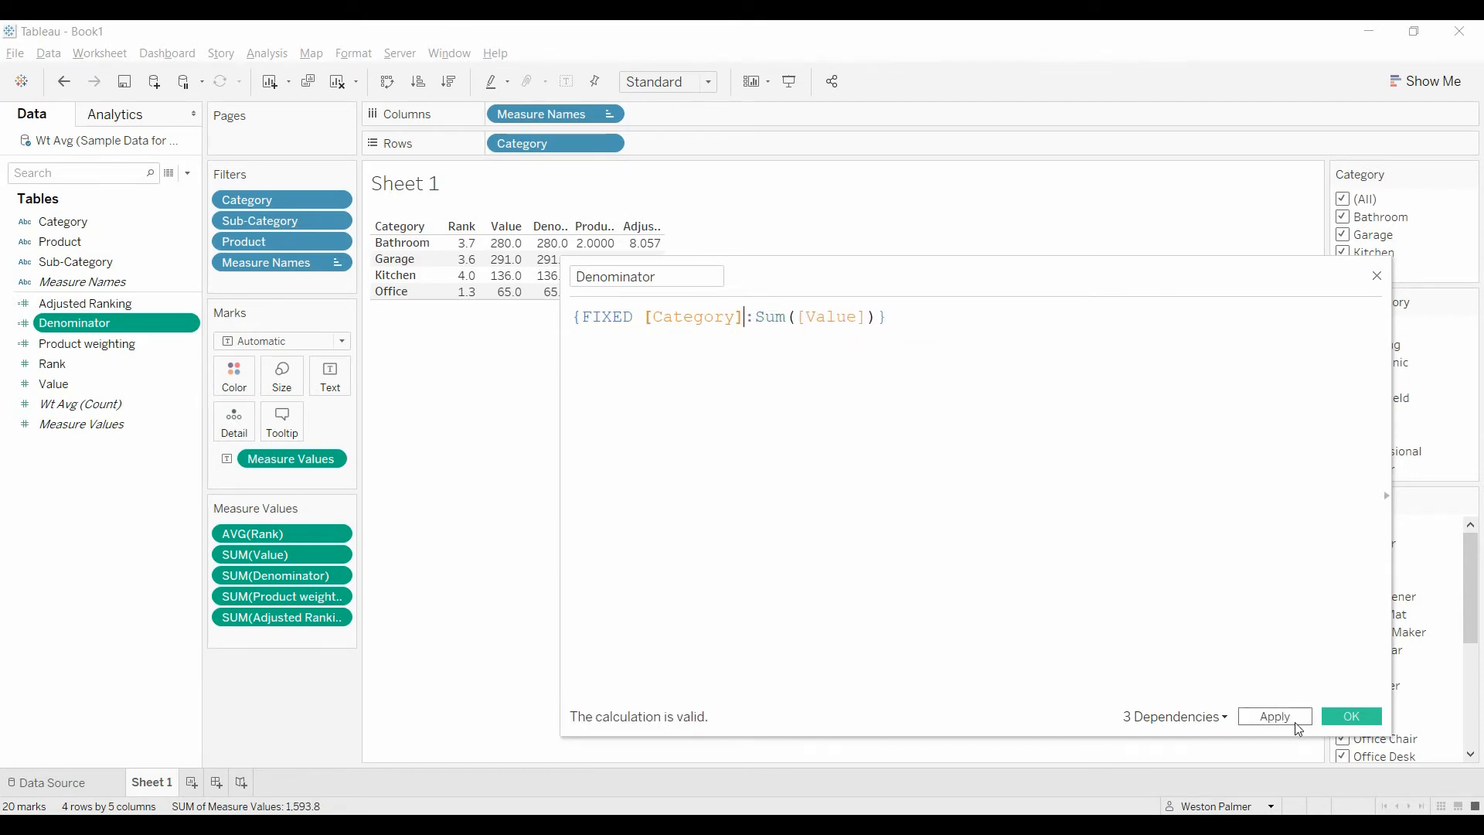
left_click(1297, 725)
left_click_drag(848, 288, 844, 381)
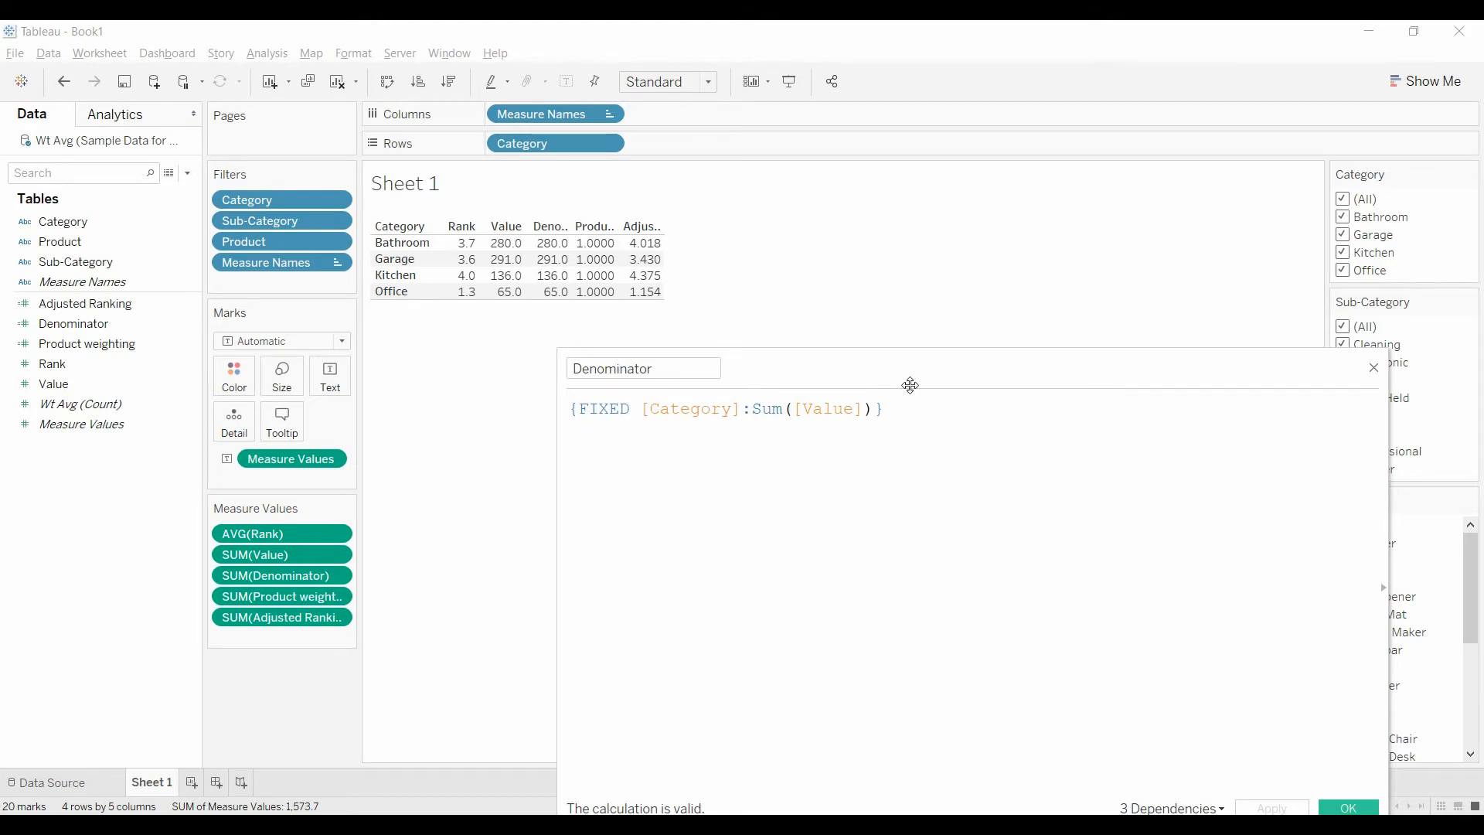
left_click_drag(910, 385, 847, 351)
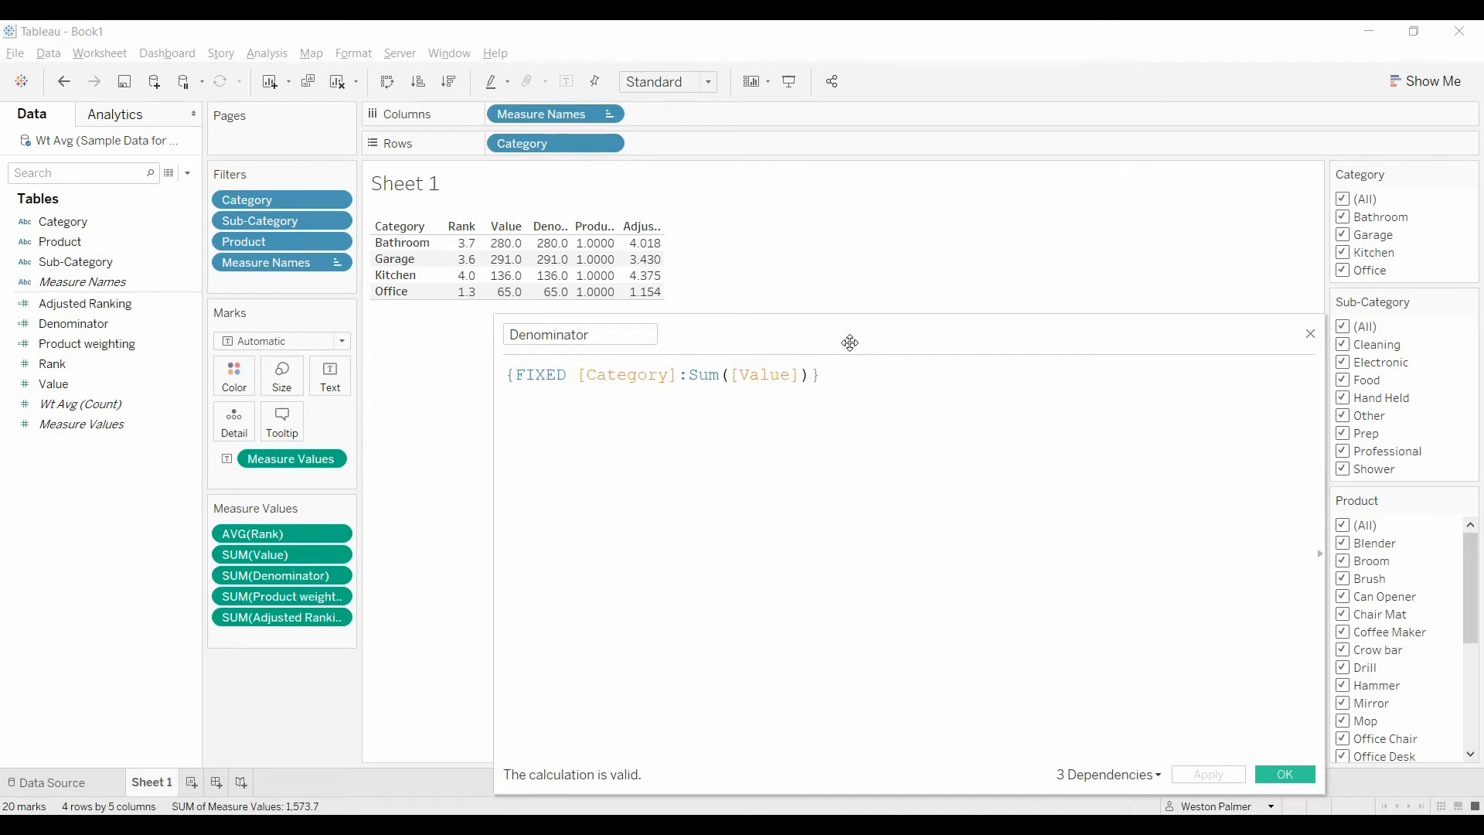
left_click_drag(850, 343, 845, 304)
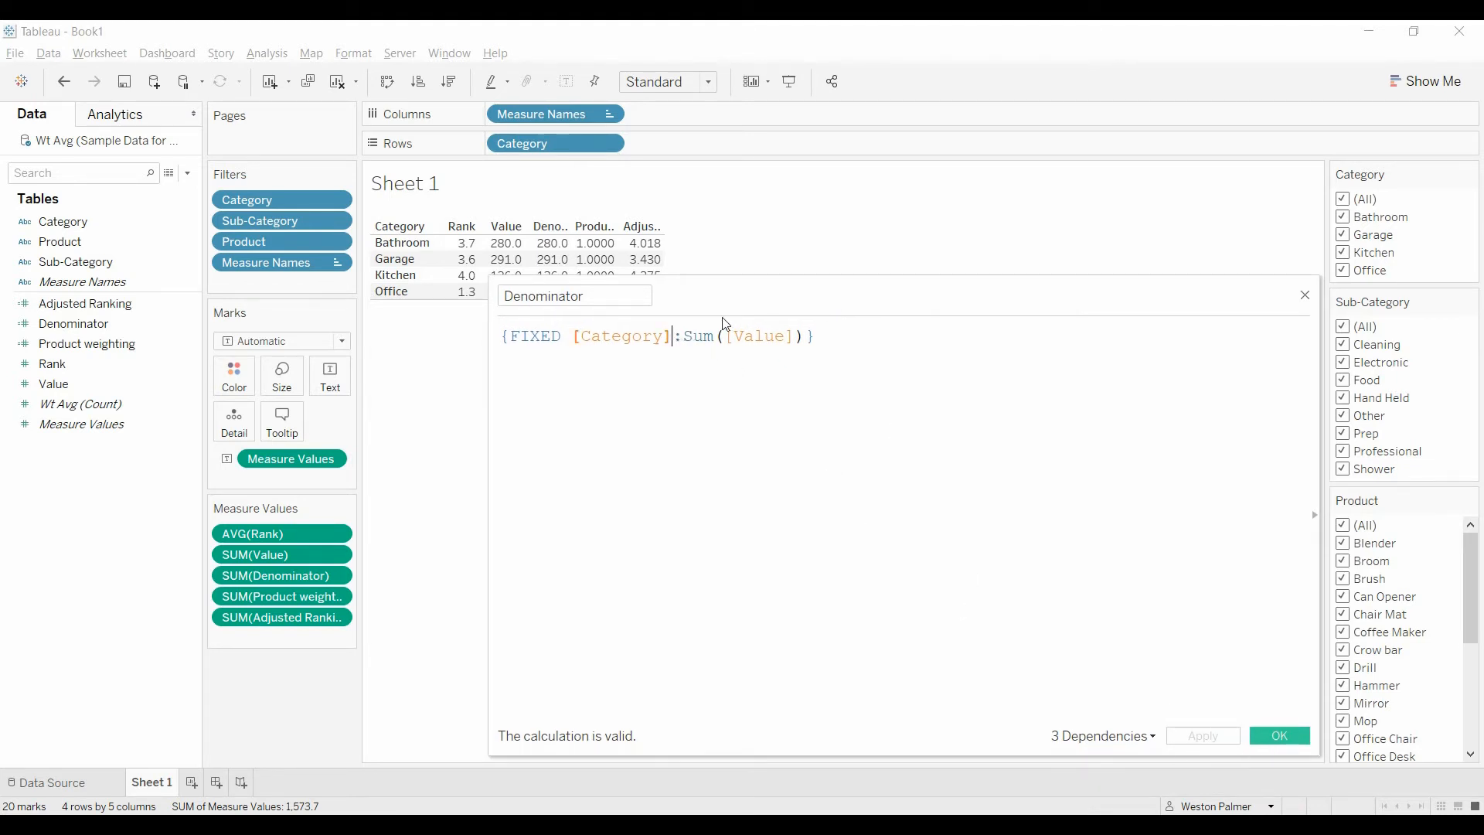
- Put Sub-Category back into the Denominator formula as {FIXED [Category],[Sub-Category]:Sum([Value])} and save the calculation
type(",sub")
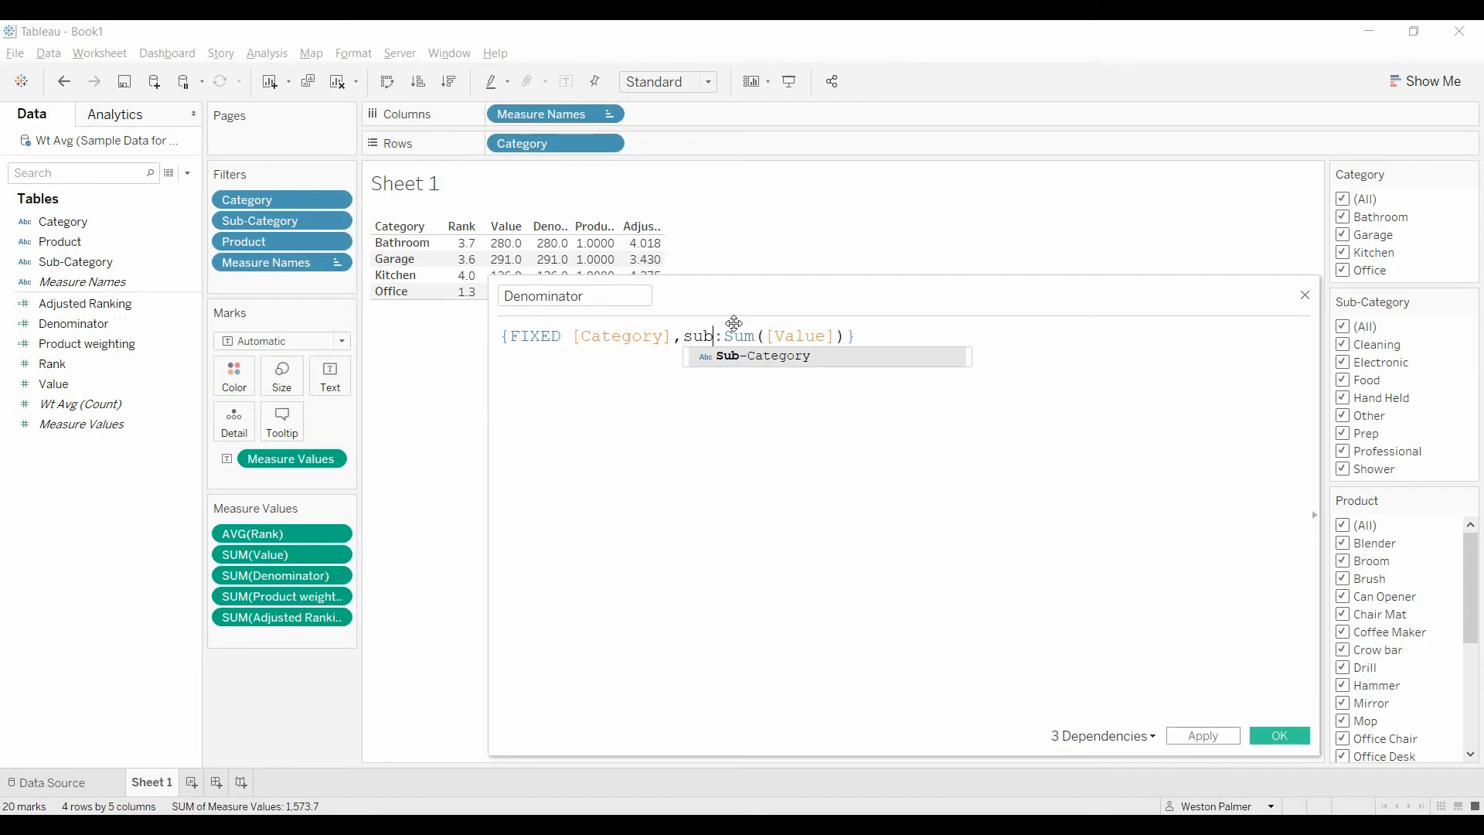
key("Return")
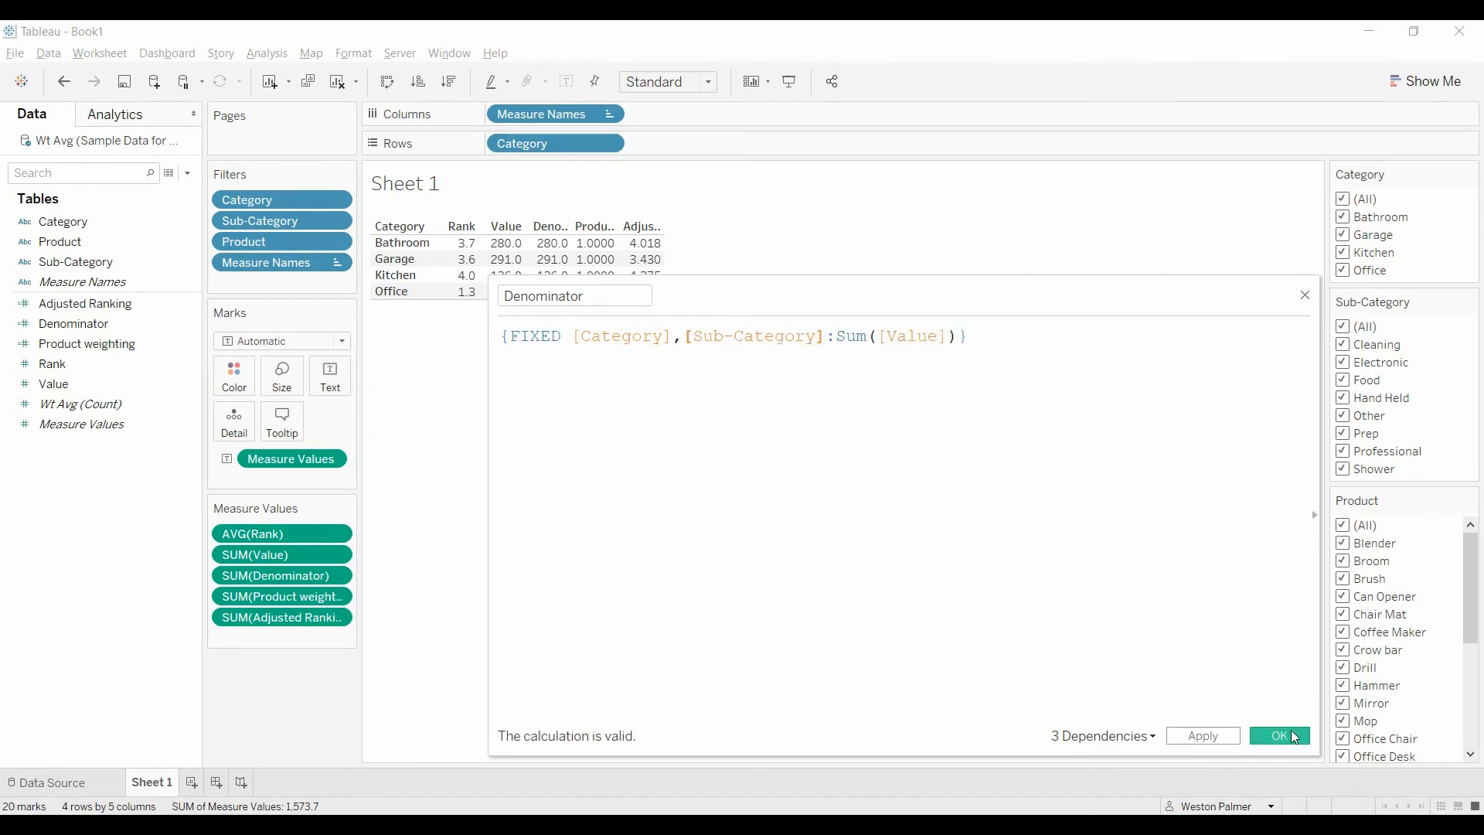
left_click(1294, 736)
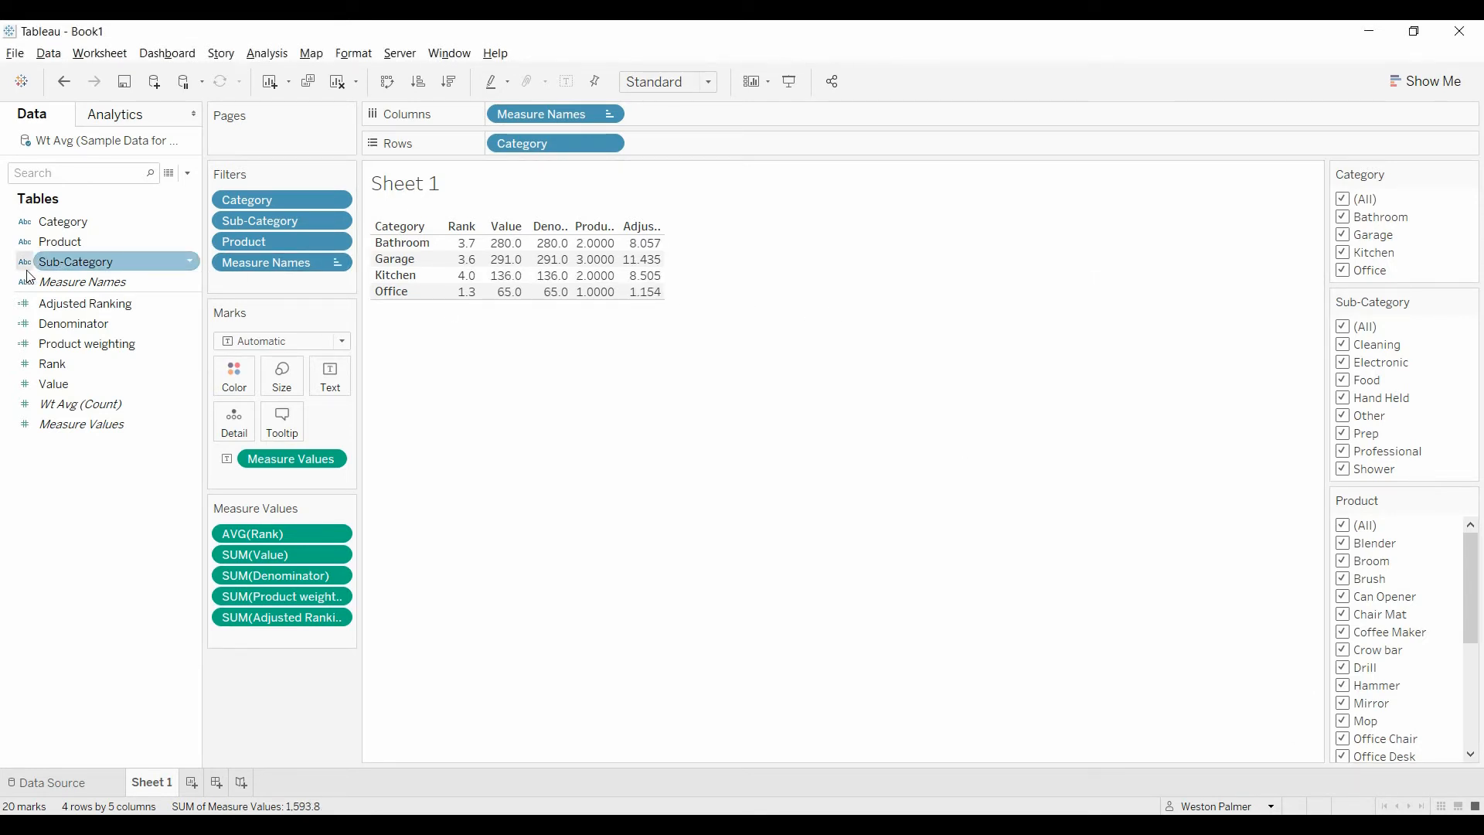
- Add Sub-Category and Product back to the table's rows after Category
mouse_move(30, 277)
left_mouse_down()
mouse_move(317, 262)
mouse_move(684, 160)
left_mouse_up()
left_click_drag(52, 241, 871, 144)
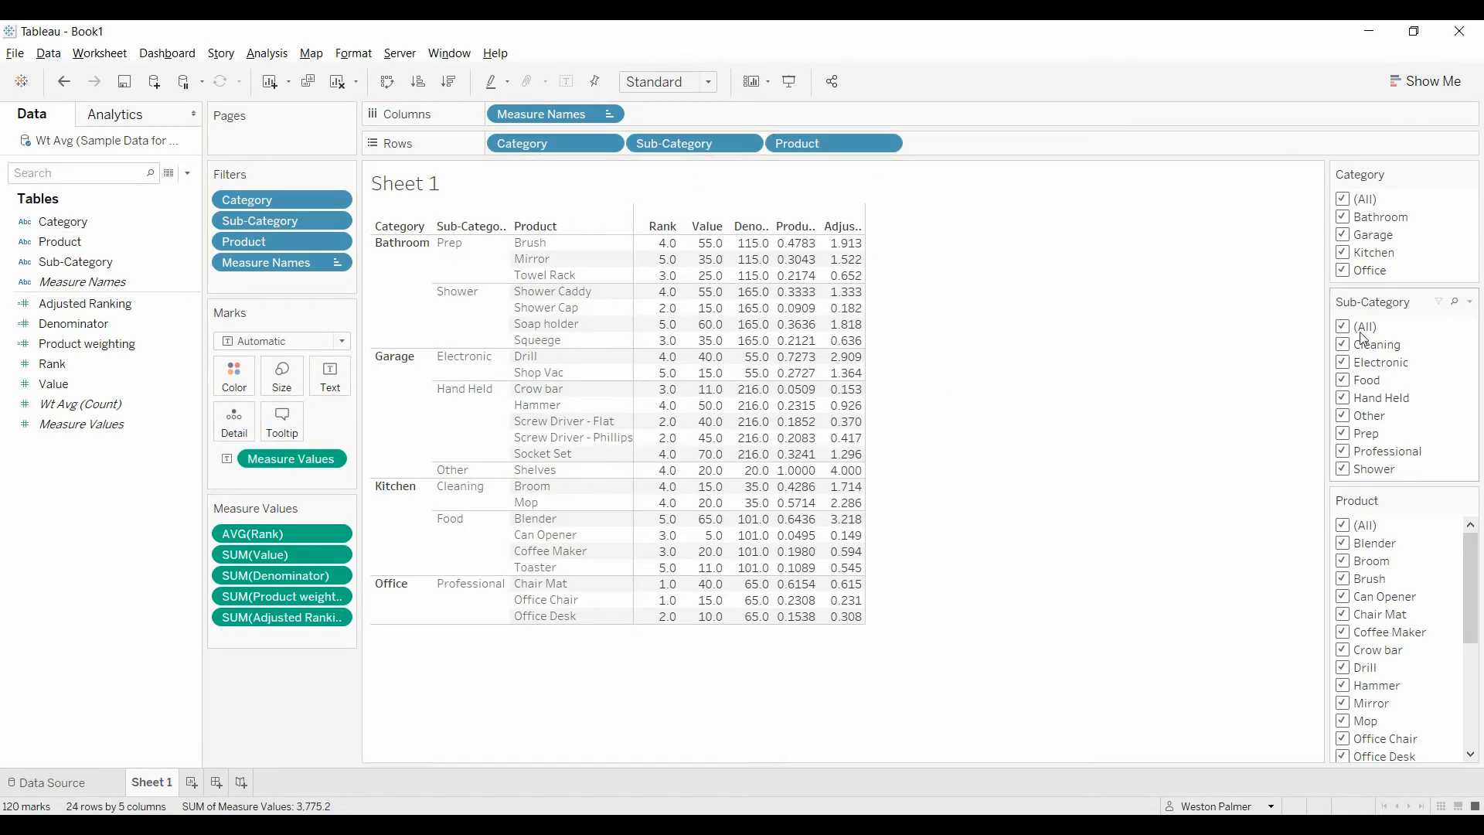
- Filter the table to only the Garage category and the Hand Held sub-category
left_click(1344, 200)
left_click(1345, 235)
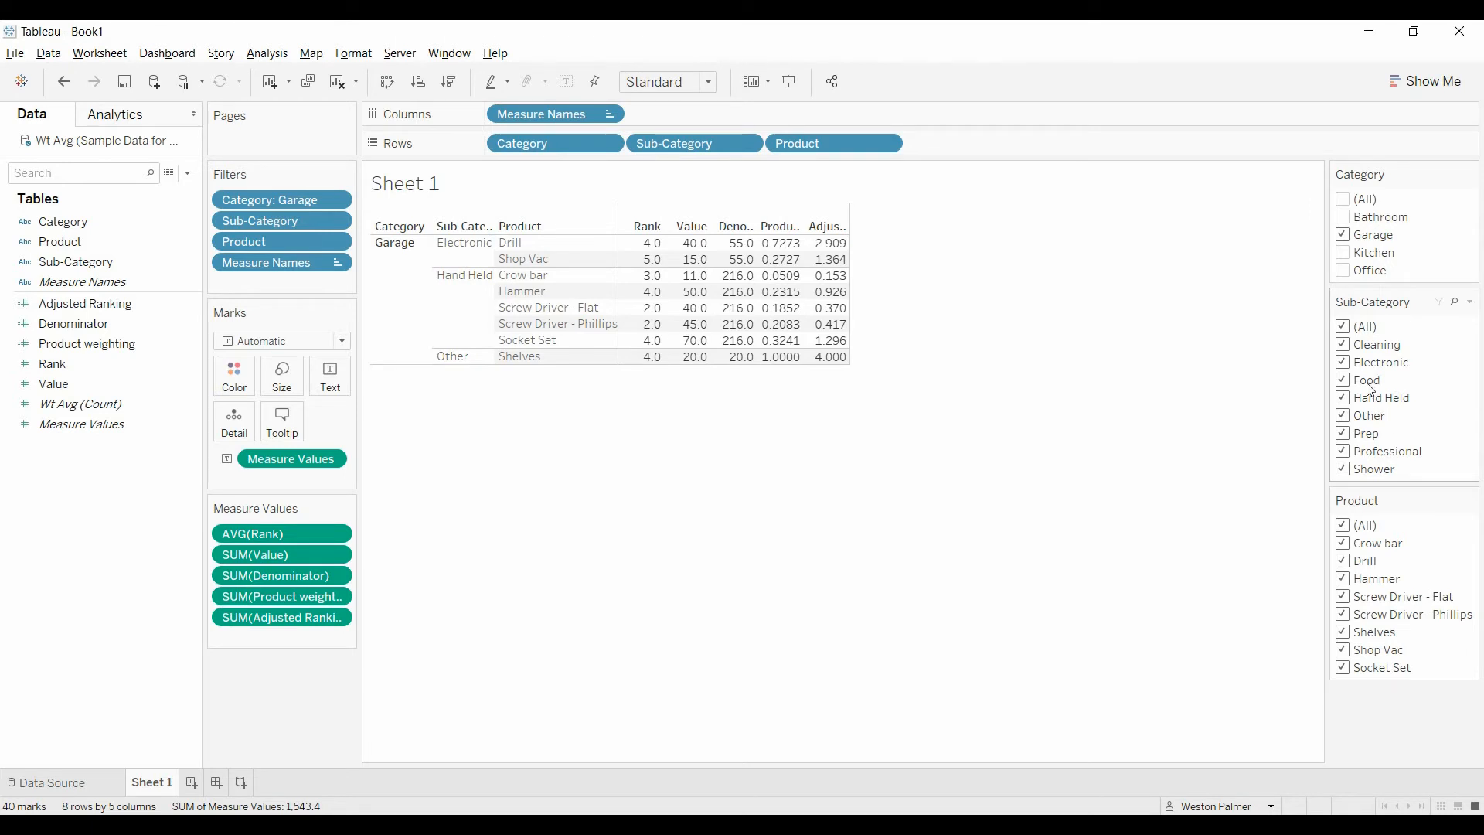
left_click(1345, 328)
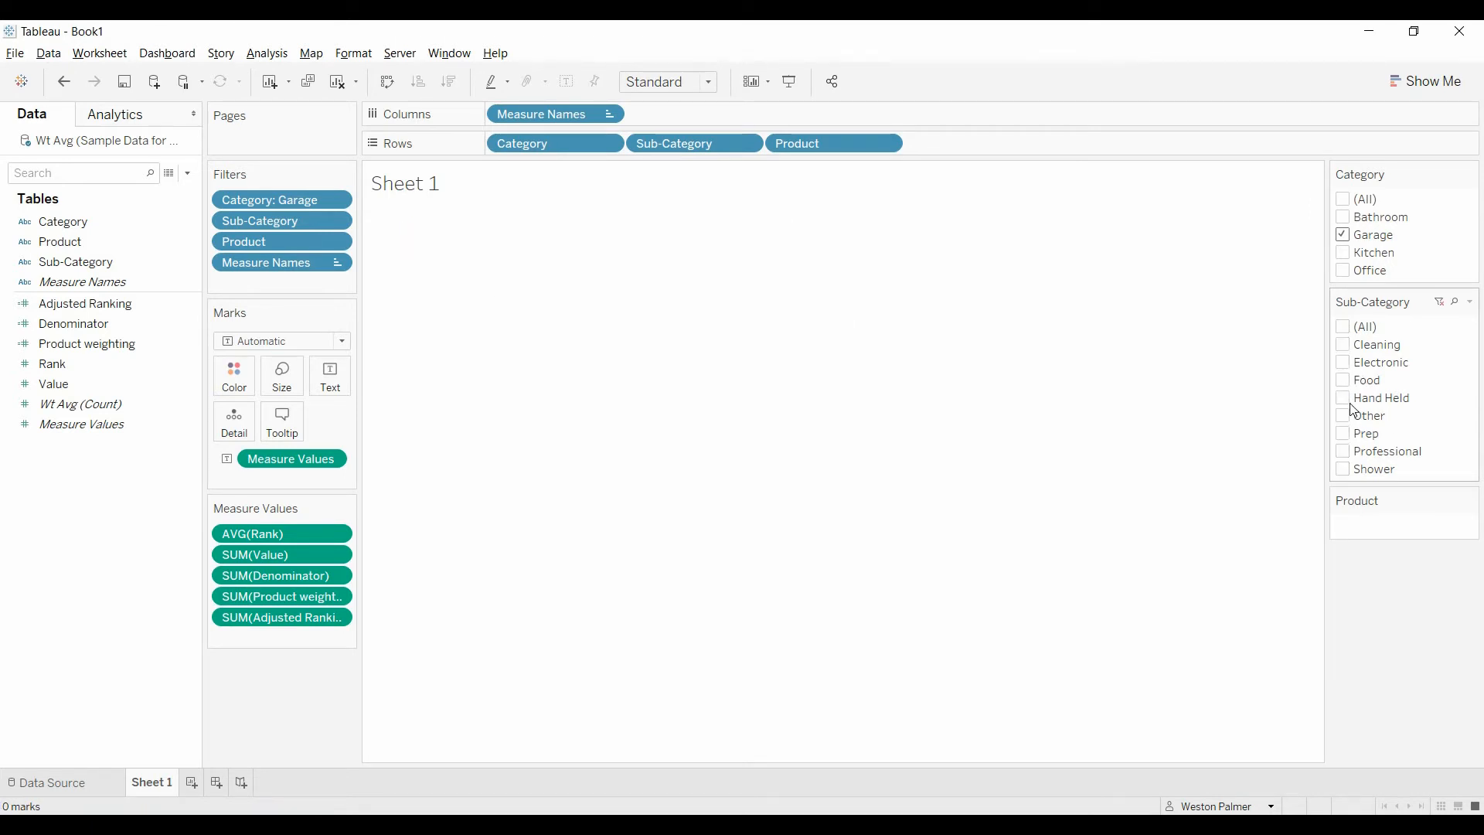
left_click(1345, 398)
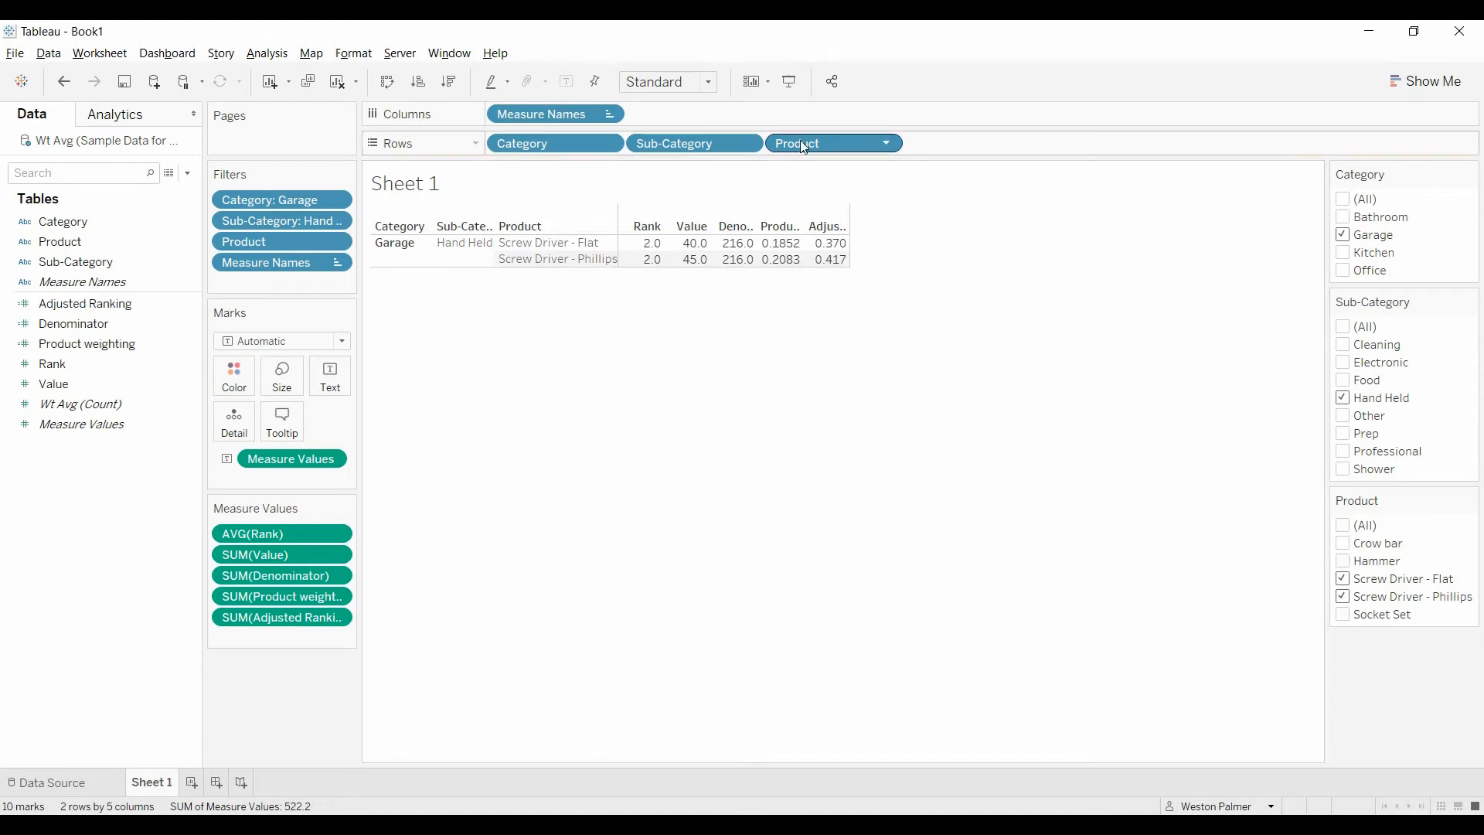
- Remove Product from the table's rows and add the Product filter to context
left_click_drag(834, 143, 932, 32)
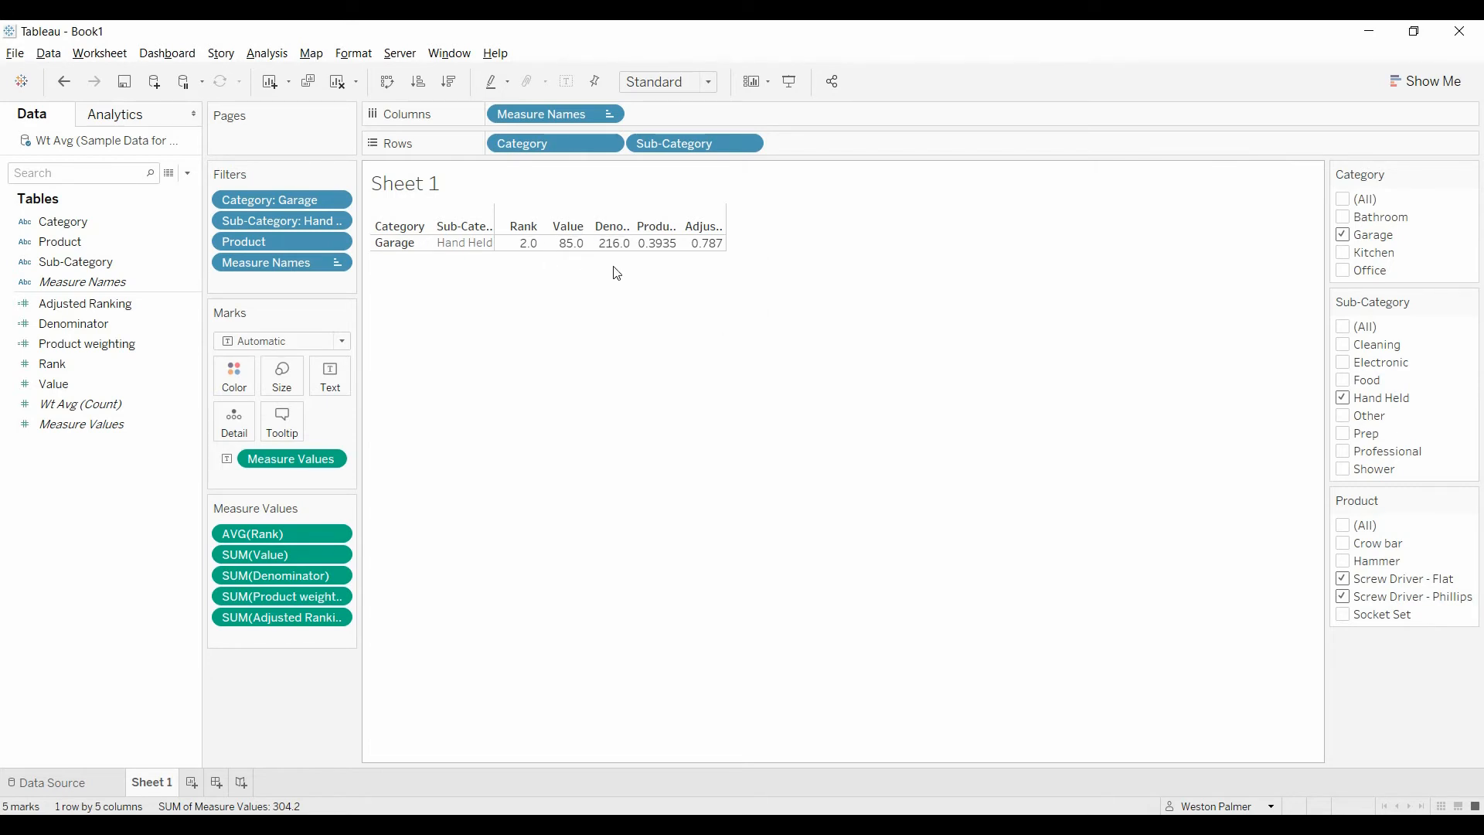
mouse_move(724, 251)
mouse_move(623, 252)
left_click(339, 243)
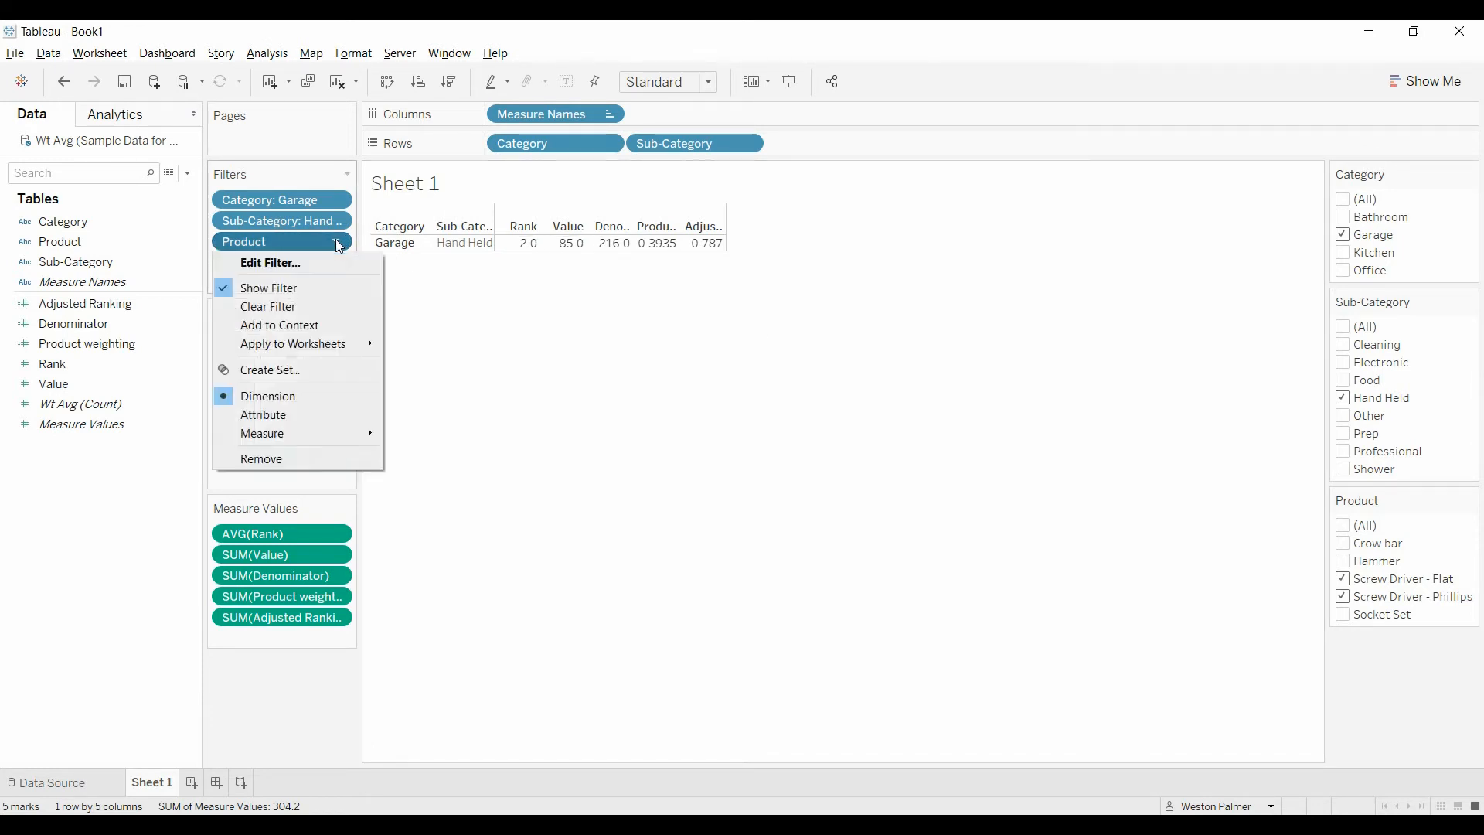
mouse_move(345, 349)
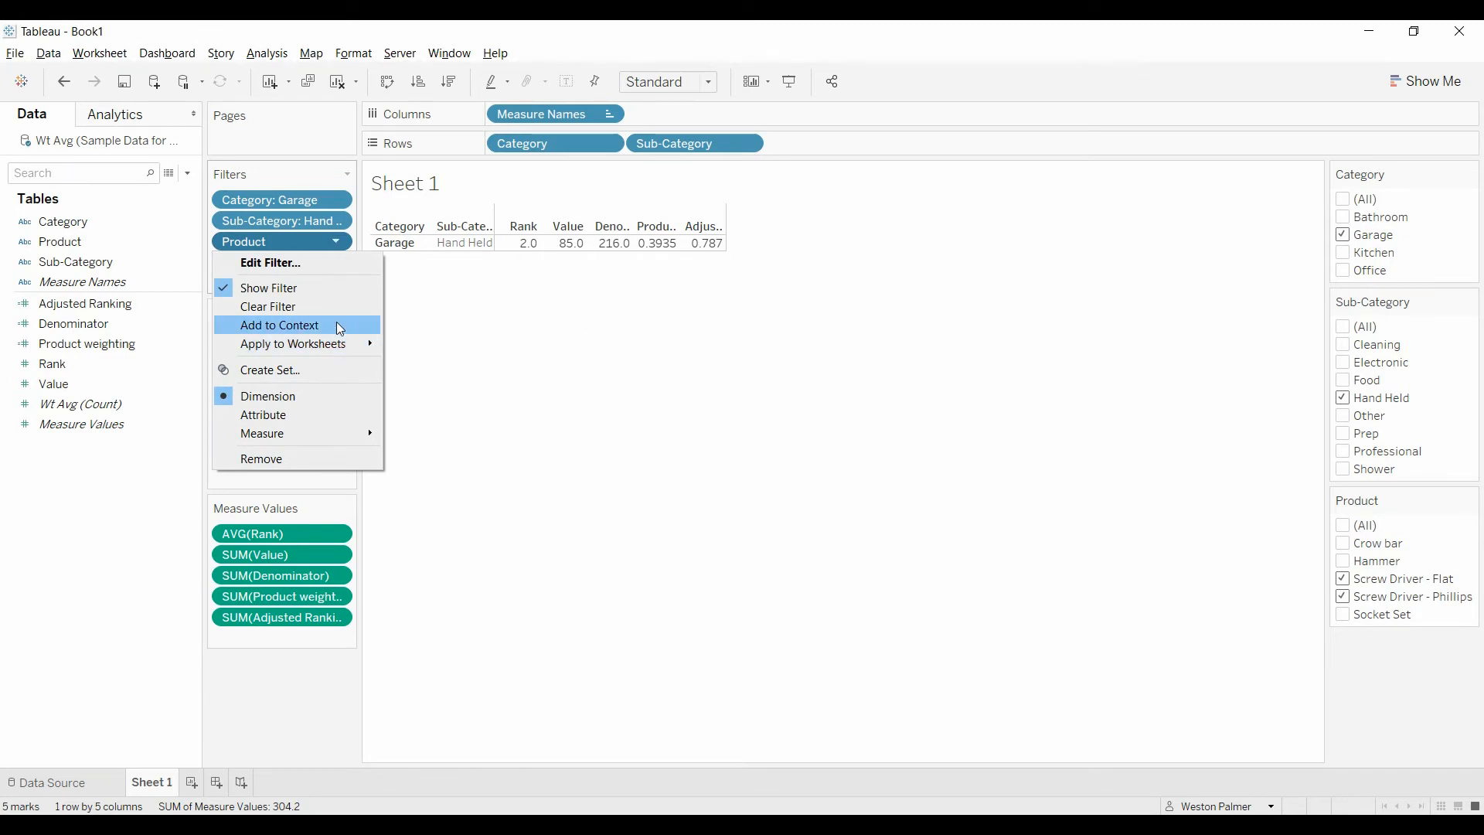
left_click(340, 325)
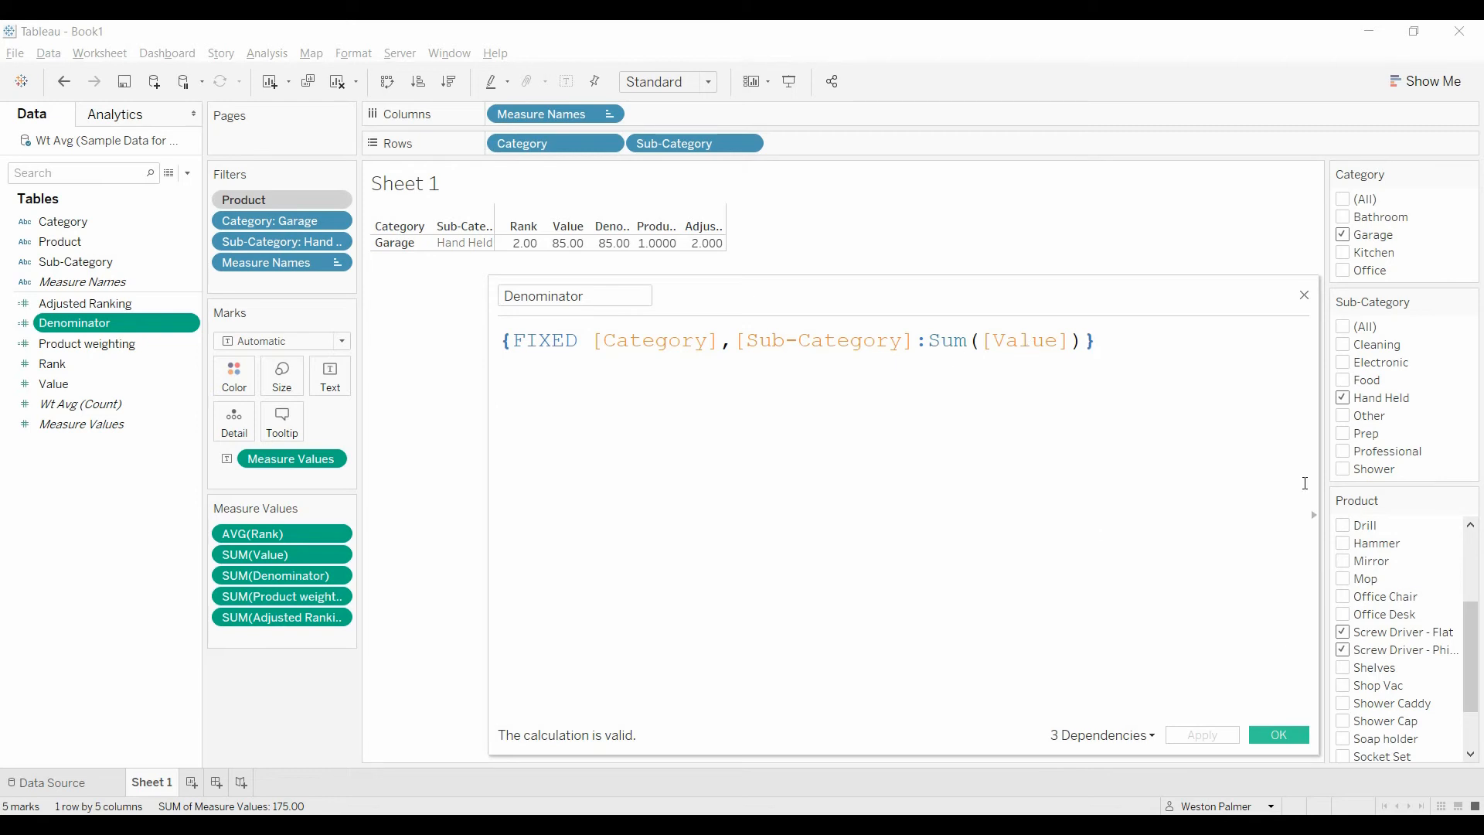
- Close the Denominator calculation and reset the Product filter to include all products
left_click(1306, 296)
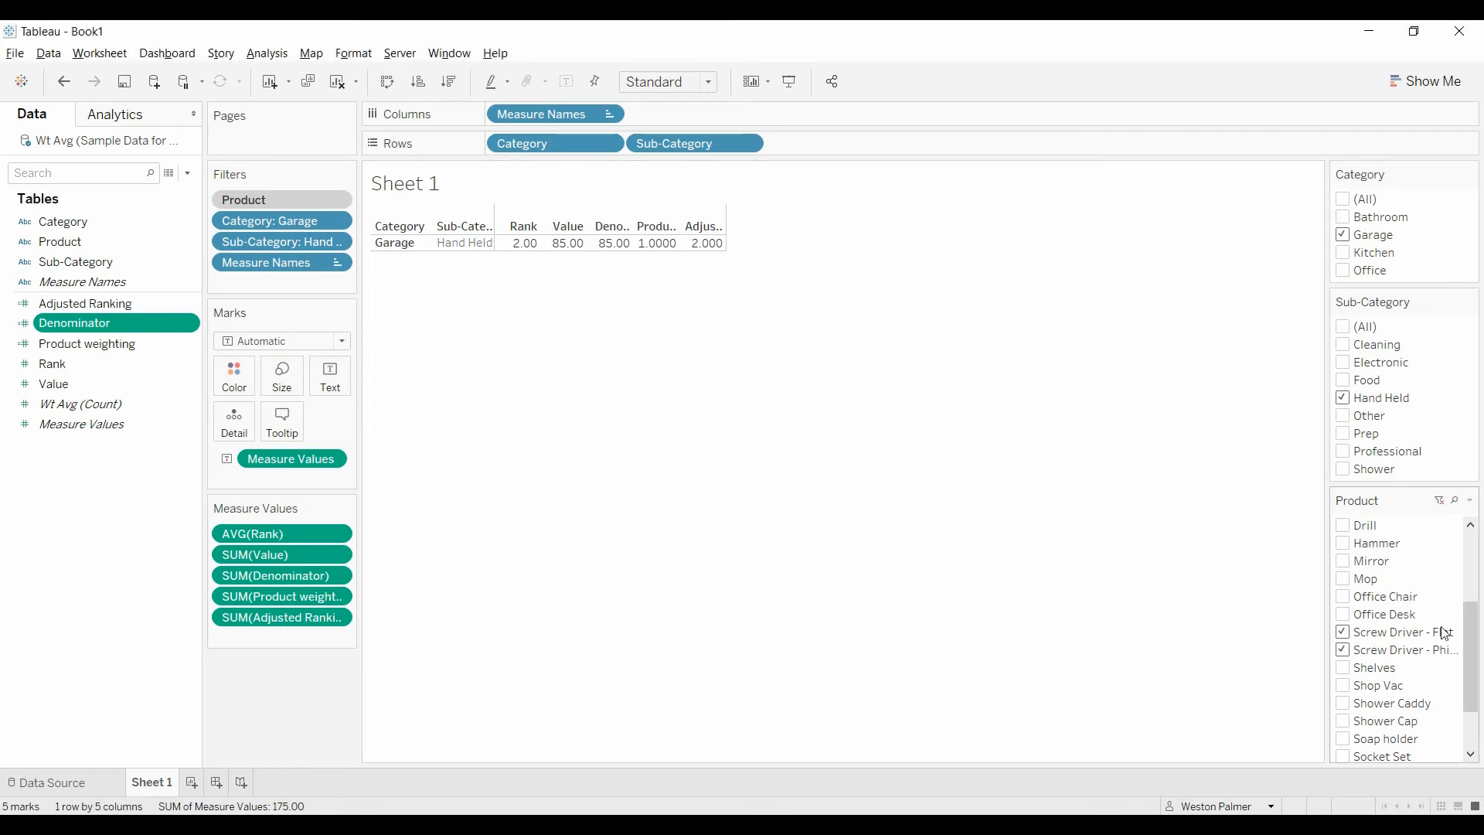
left_click_drag(1471, 657, 1469, 535)
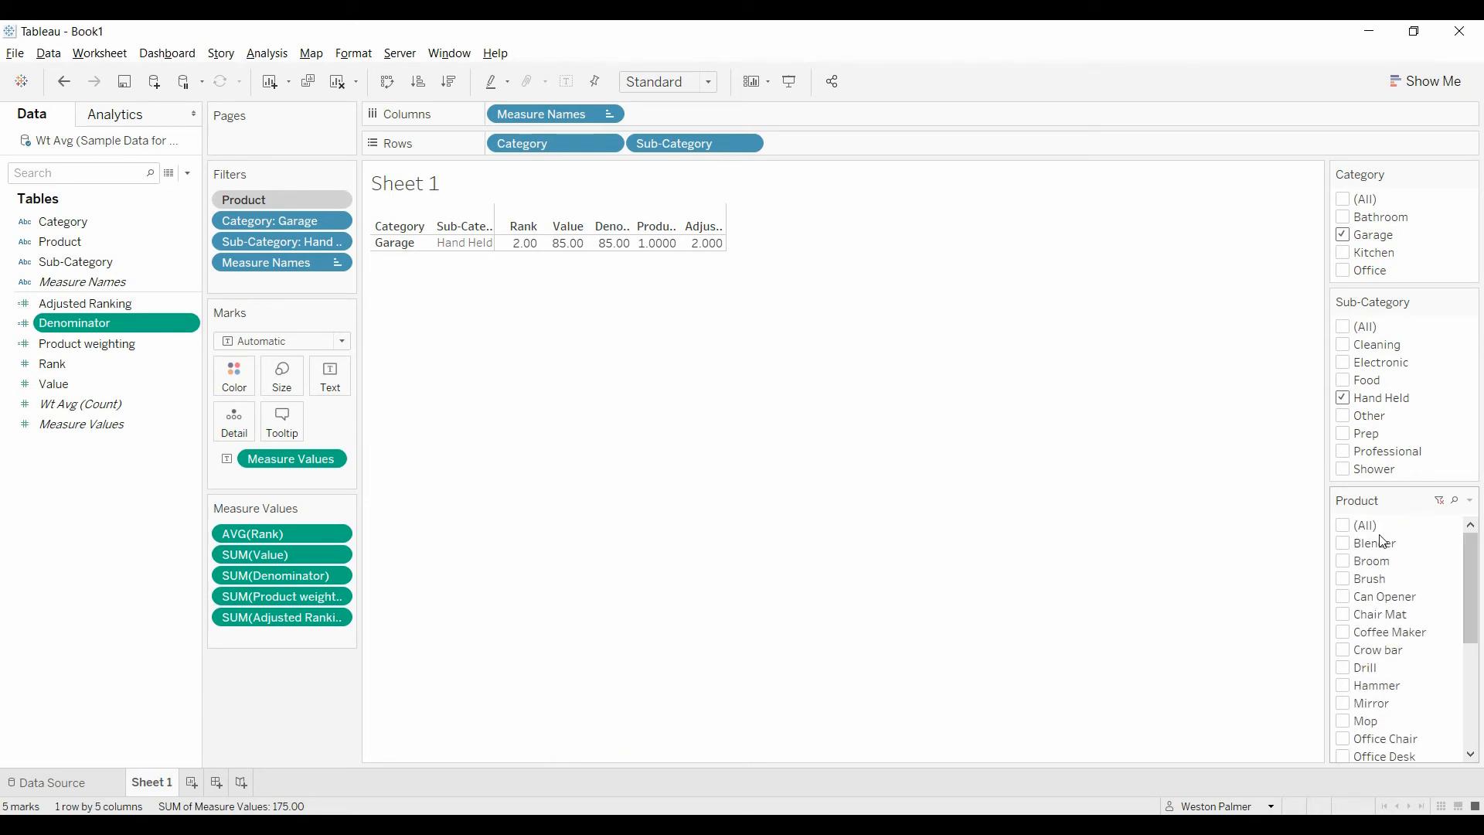
left_click(1344, 527)
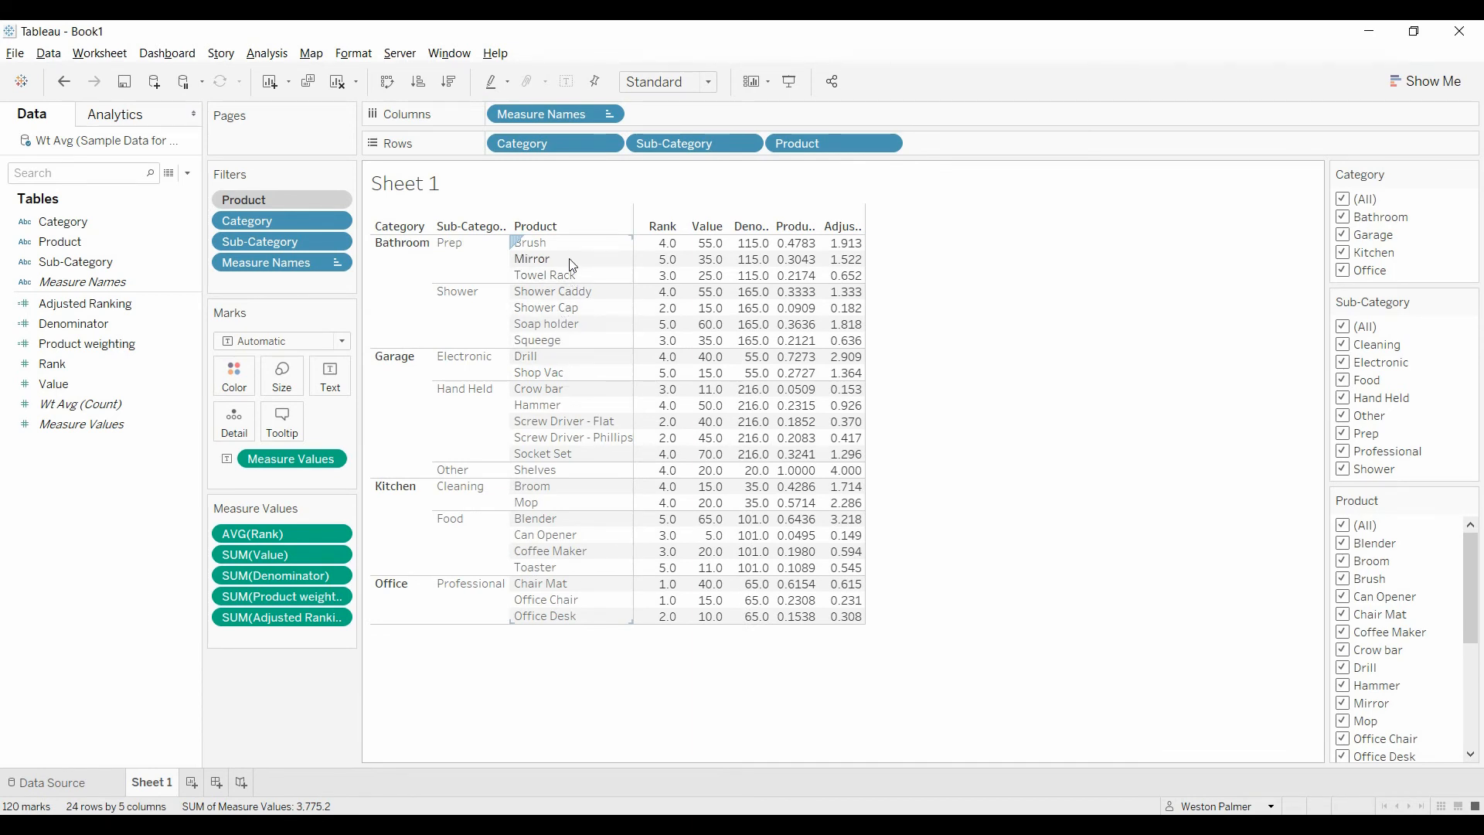
left_click(1344, 526)
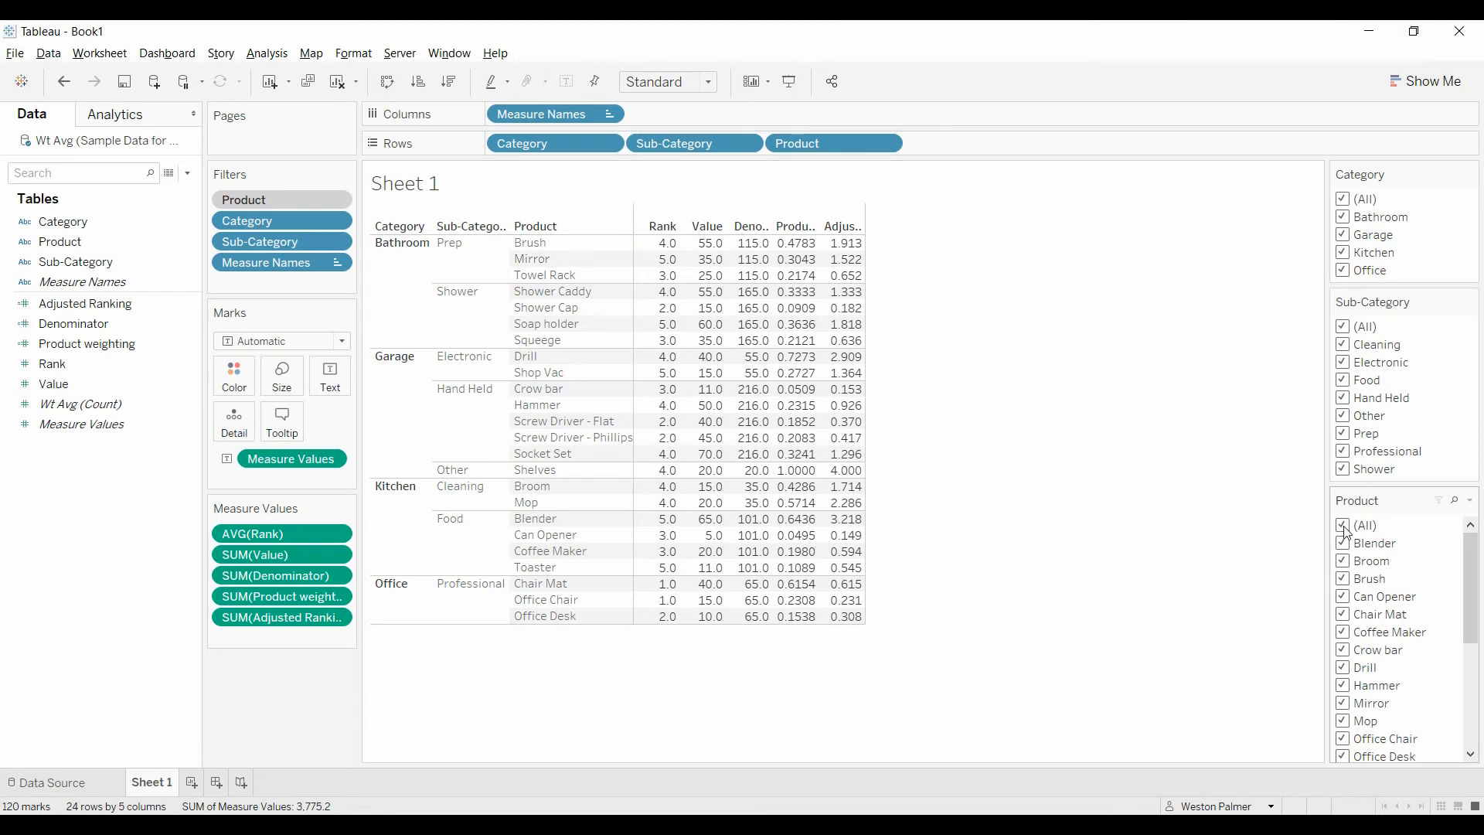
left_click(1345, 528)
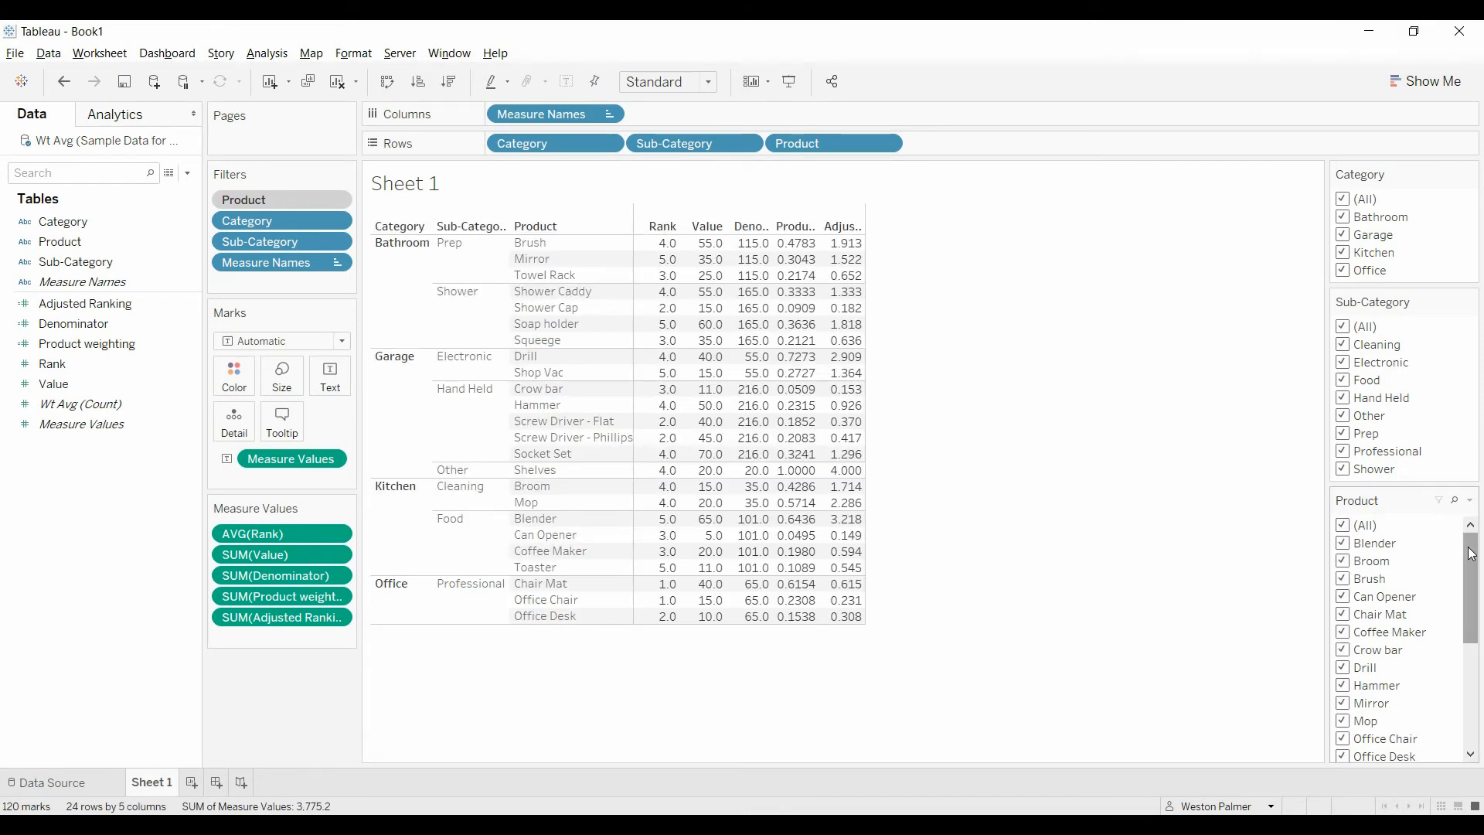
- Exclude Mirror in the Product filter to test the Denominator, and reselect all products
scroll(1362, 619, "down", 1)
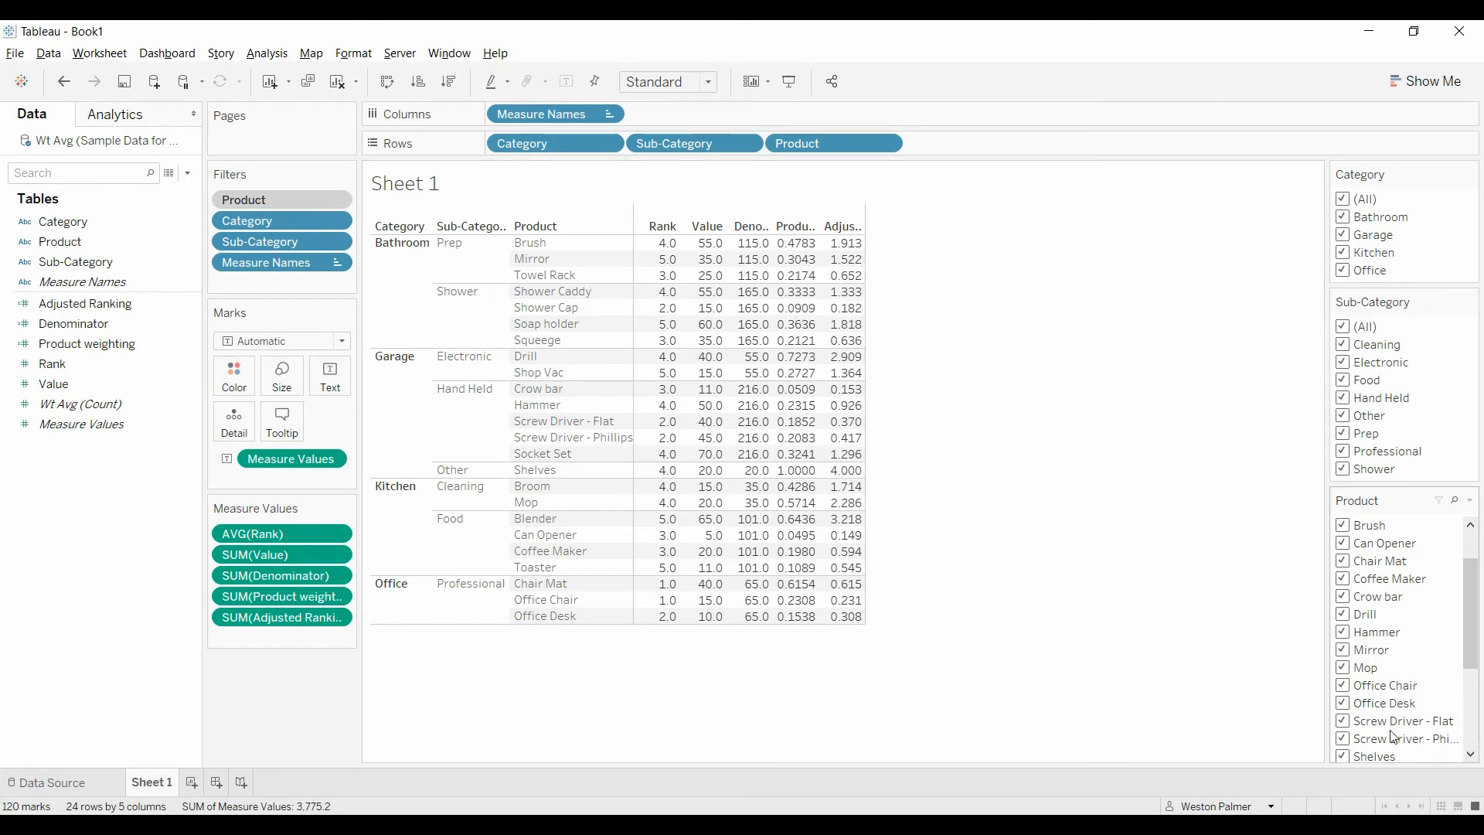
left_click(1343, 650)
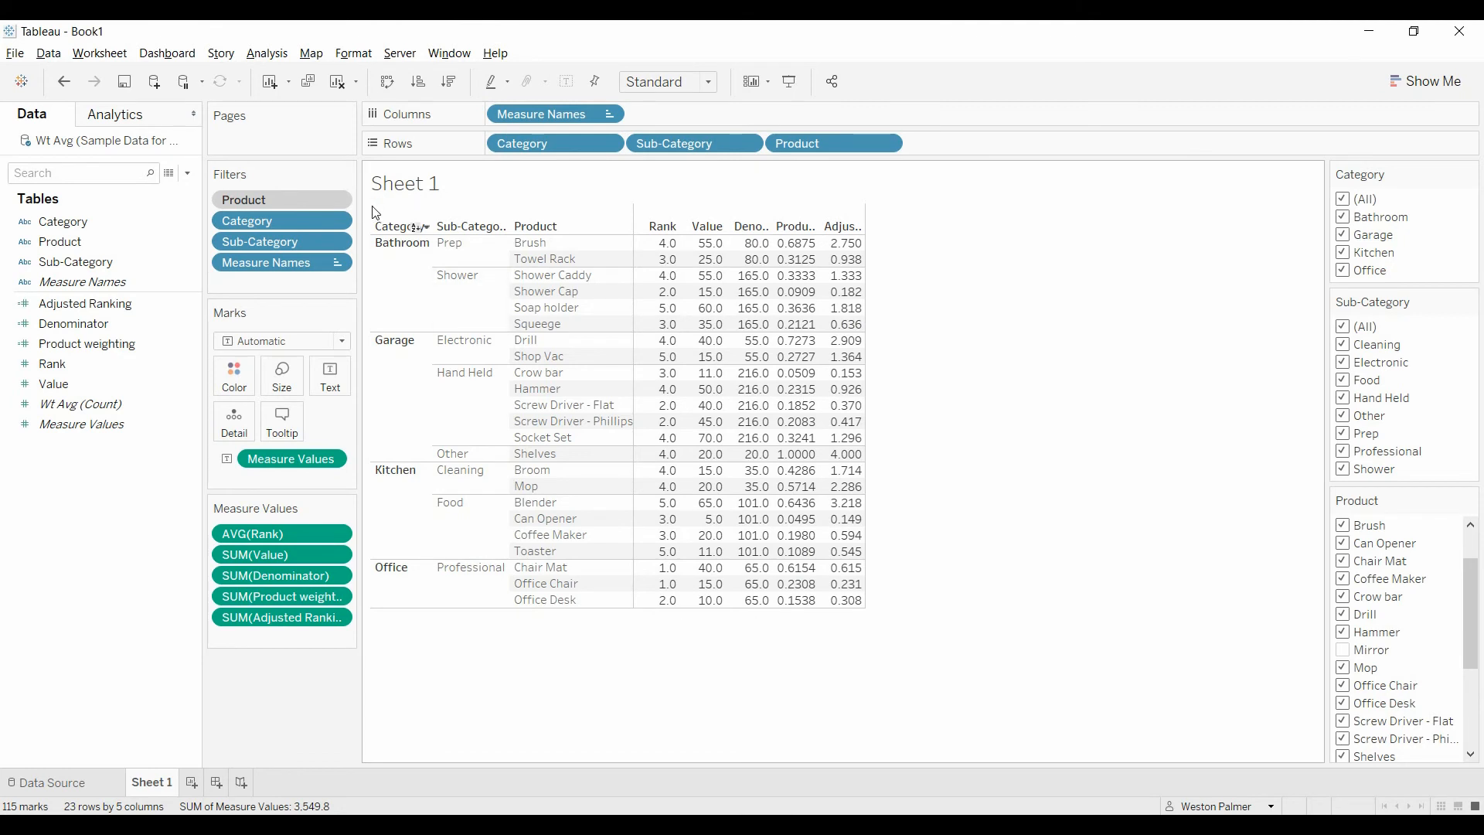
left_click_drag(1478, 618, 1473, 591)
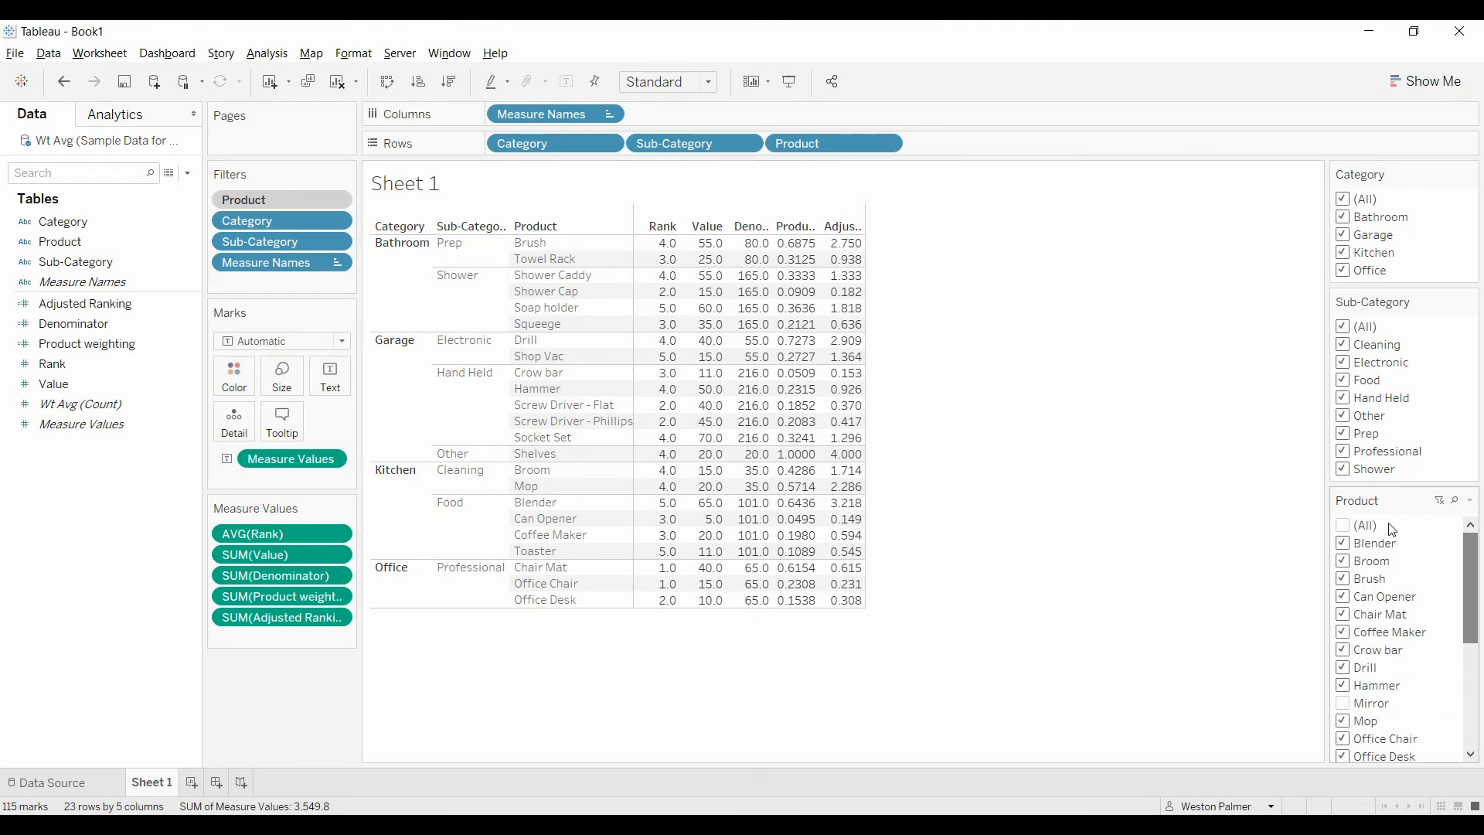
left_click(1345, 528)
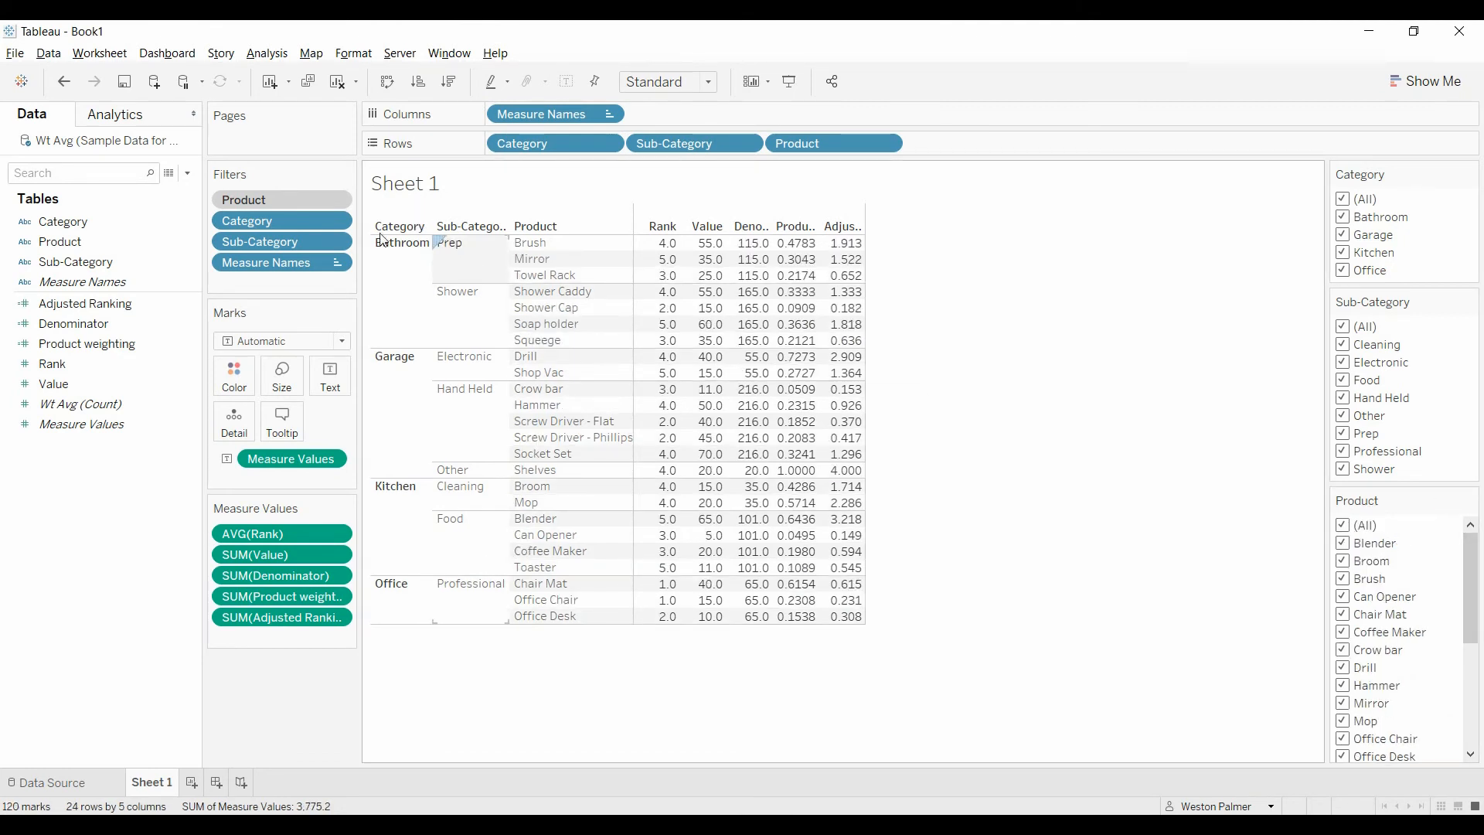
- Remove the Product filter from context
left_click(336, 202)
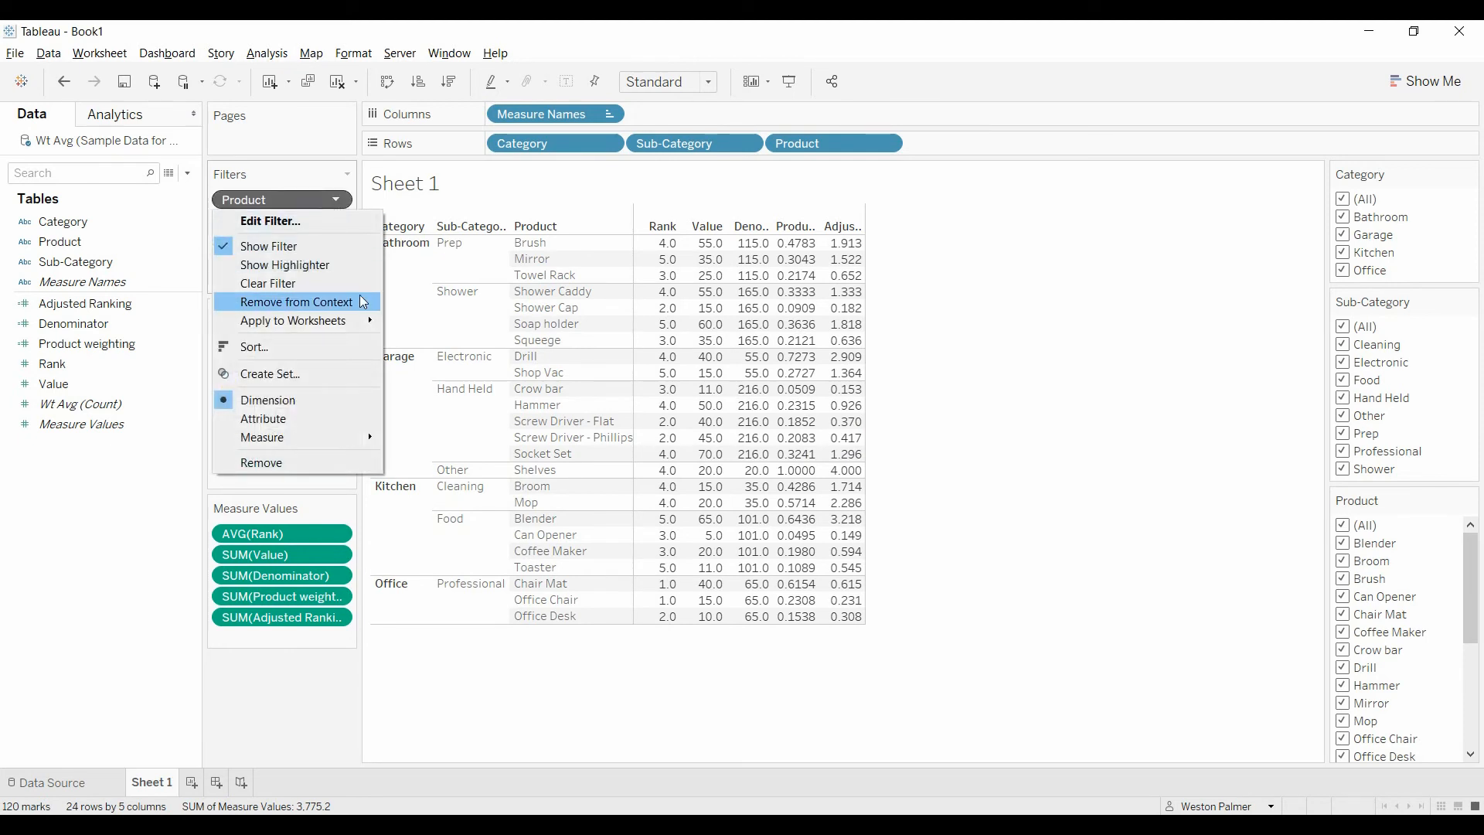
left_click(348, 301)
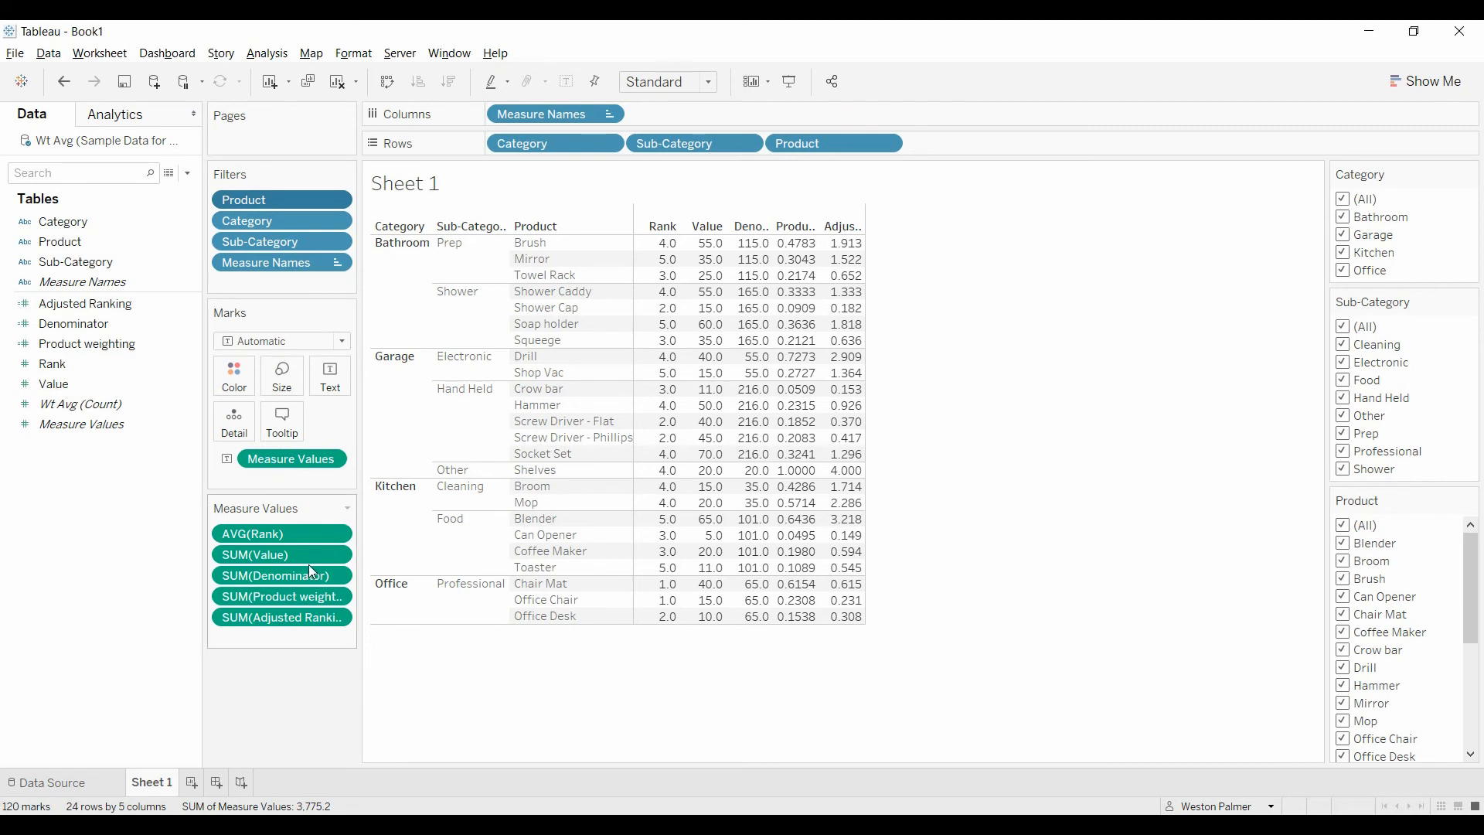
- Apply the Percent of Total quick table calculation to SUM(Value) and compare it with the Product weighting column
left_click(337, 555)
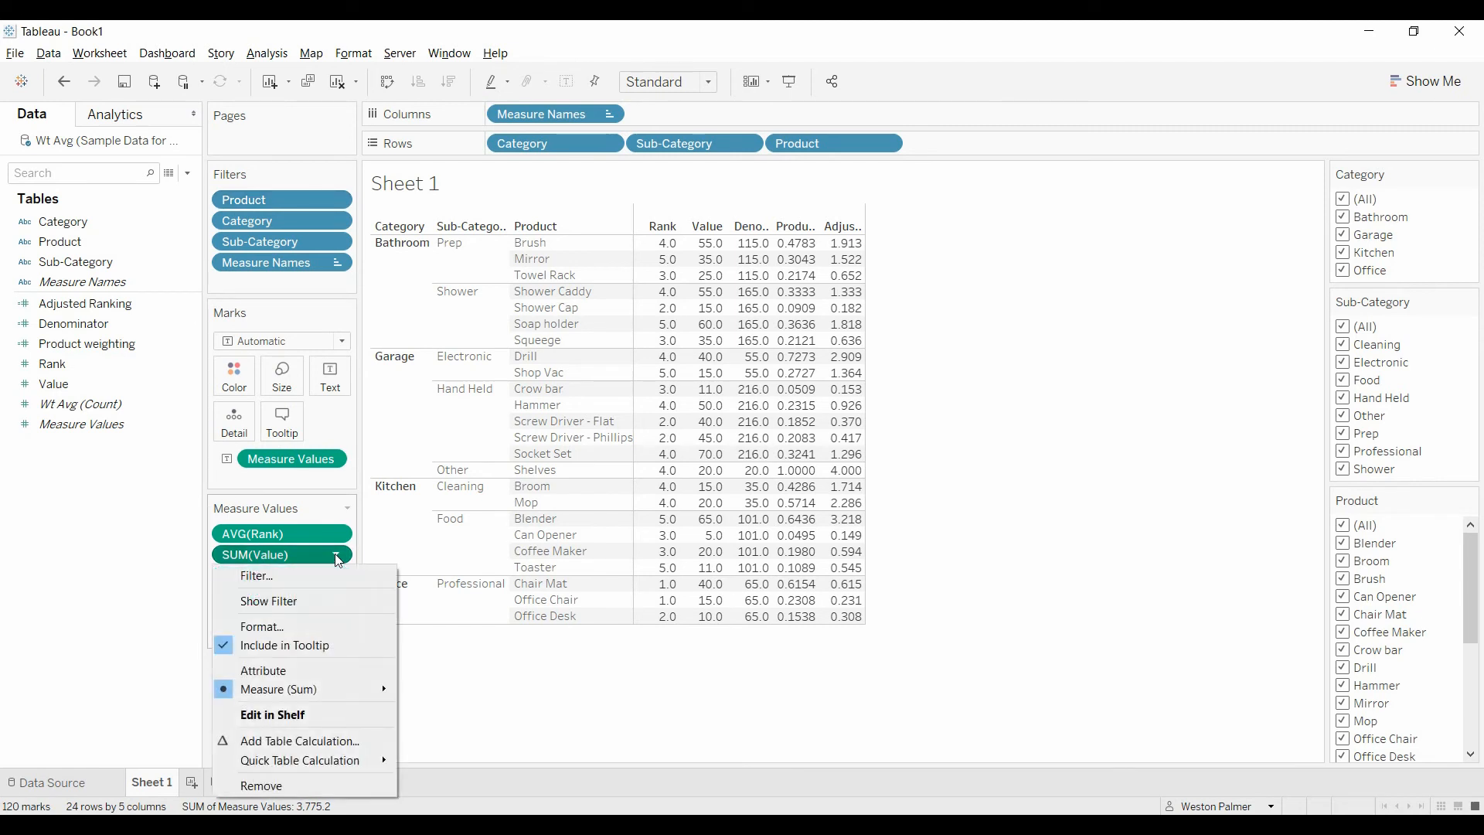
mouse_move(350, 765)
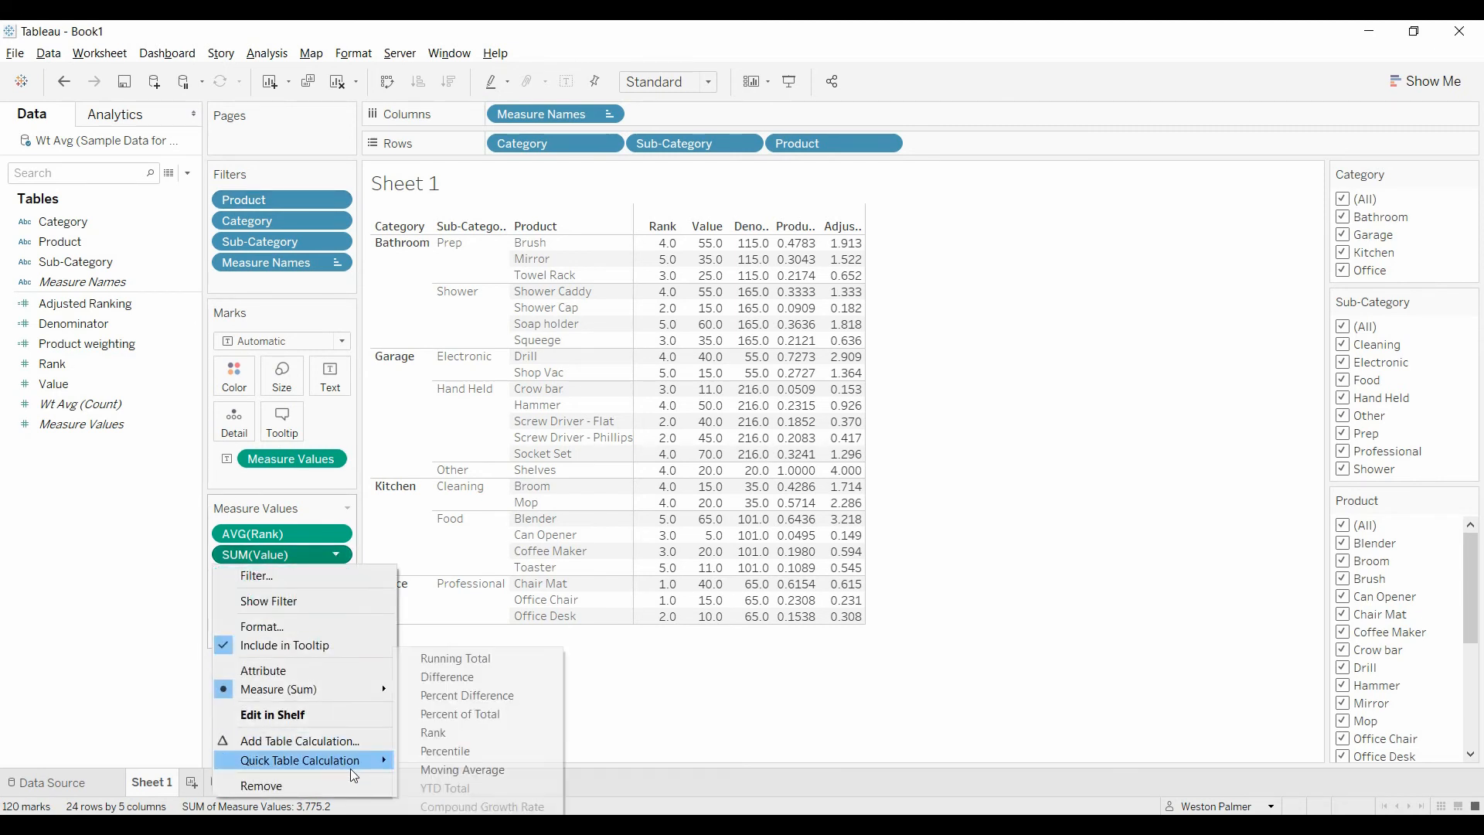
left_click(451, 713)
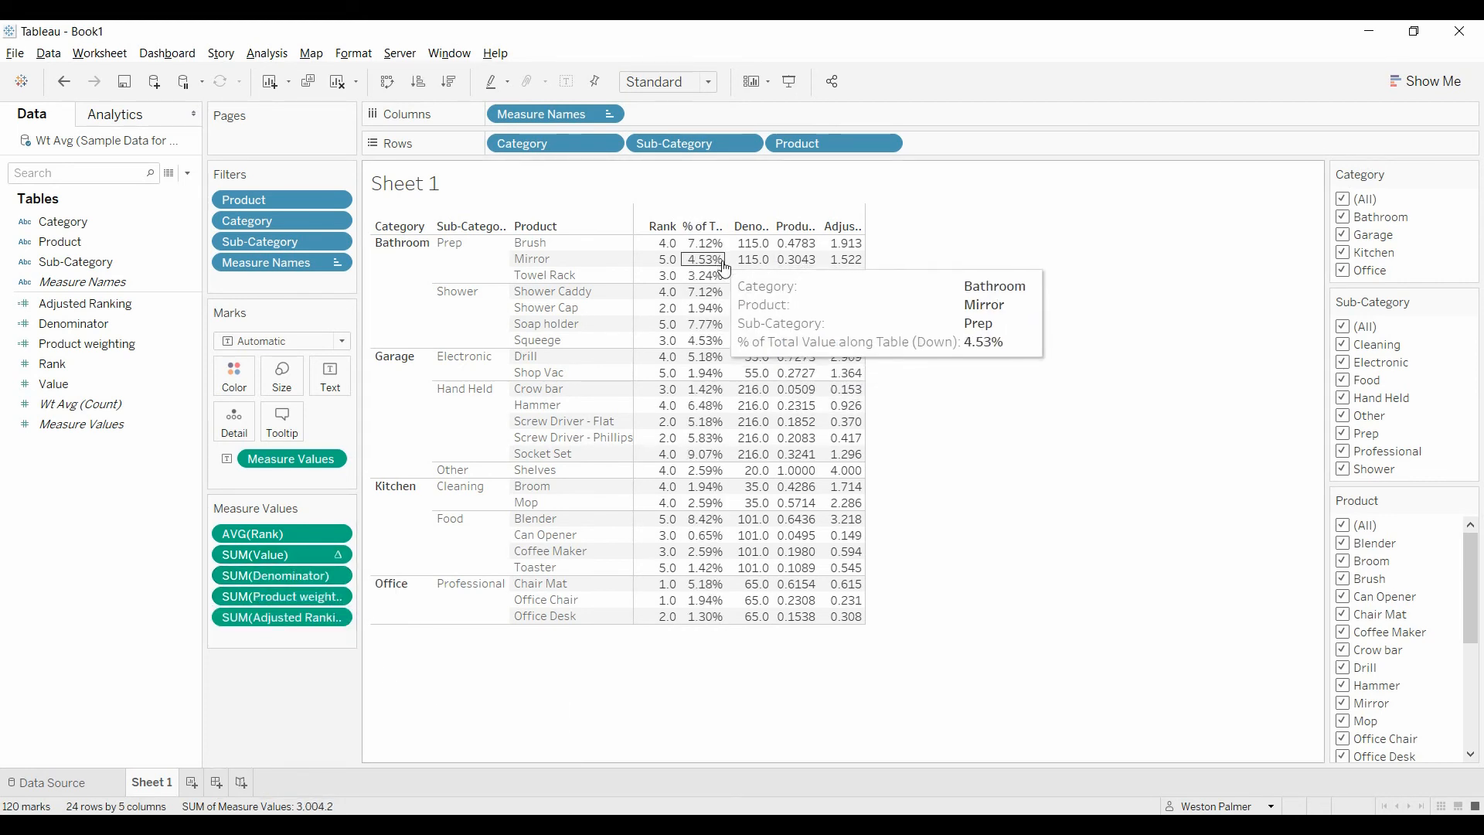
mouse_move(803, 268)
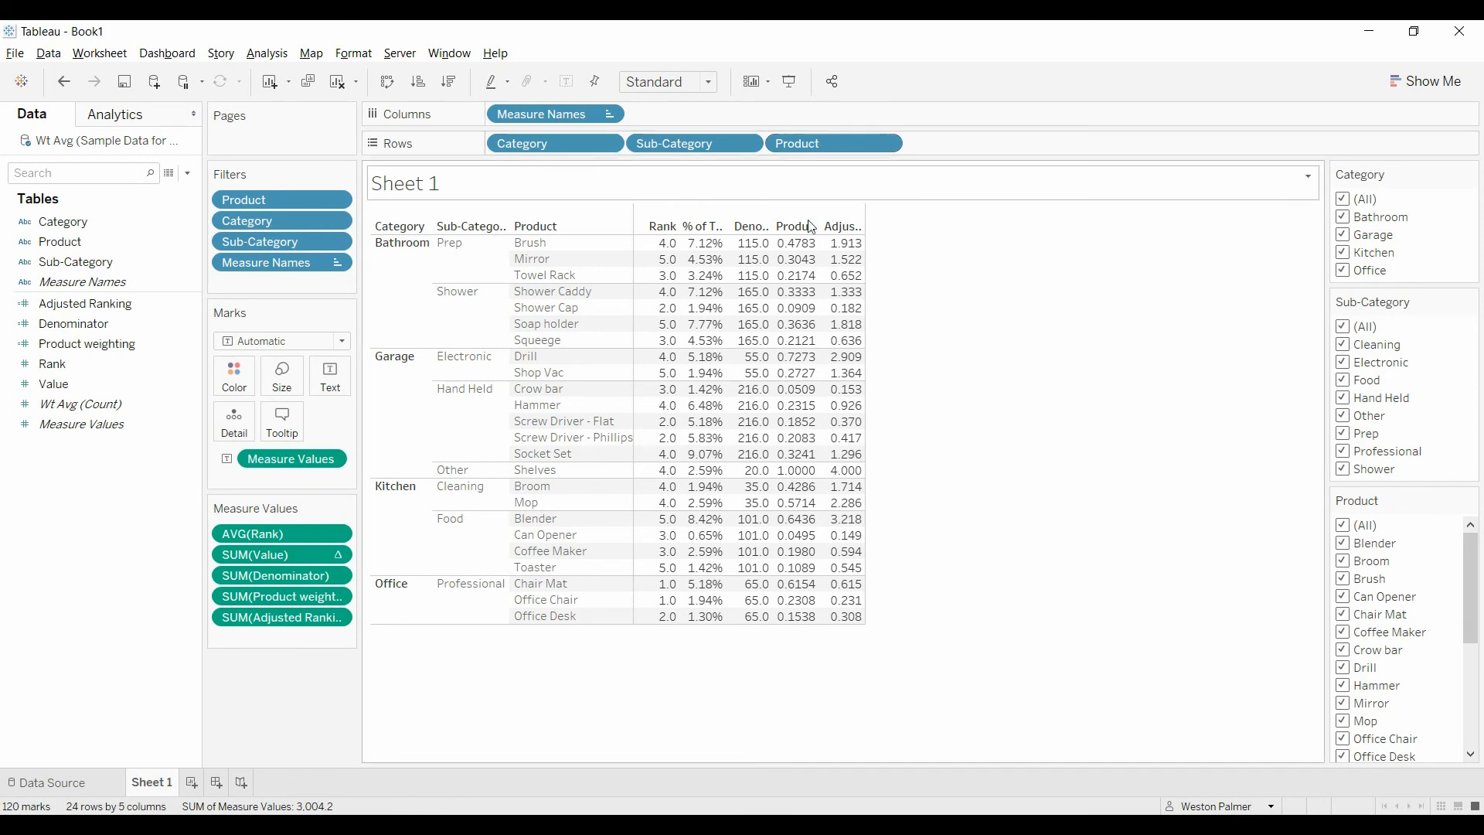
mouse_move(792, 366)
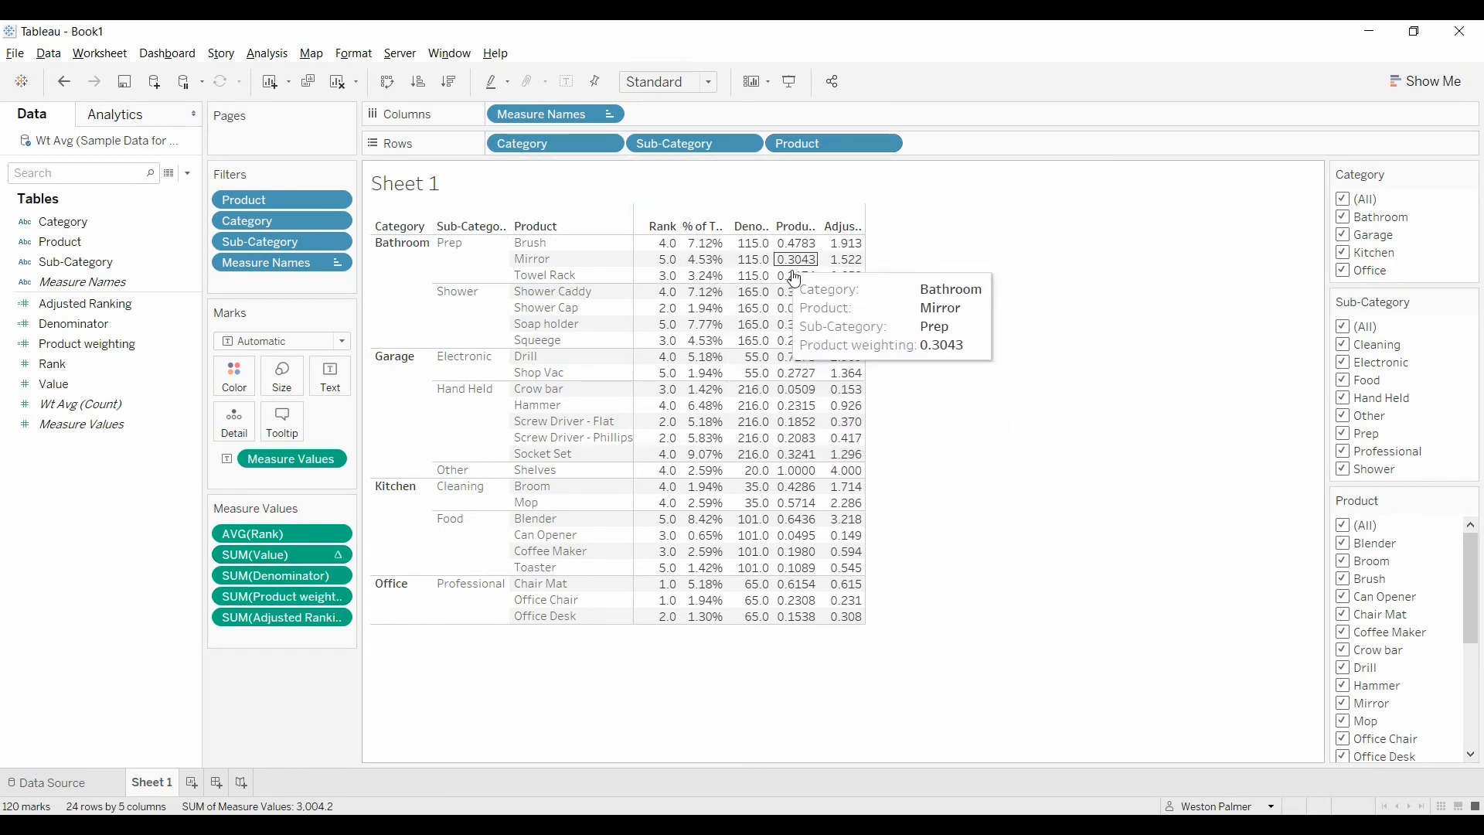
mouse_move(715, 254)
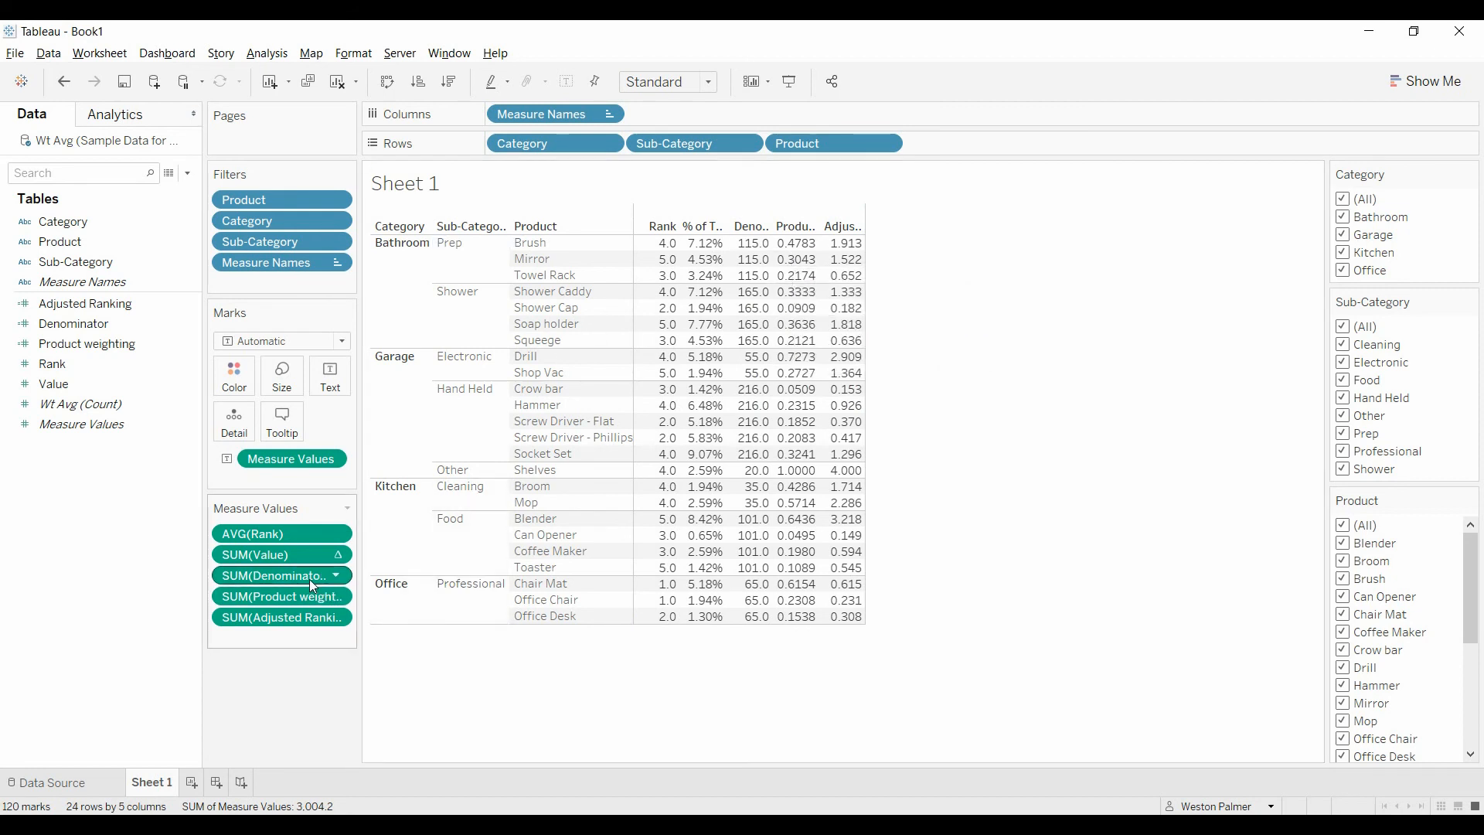
- Set the percent of total calculation on SUM(Value) to compute using Pane (down)
left_click(338, 556)
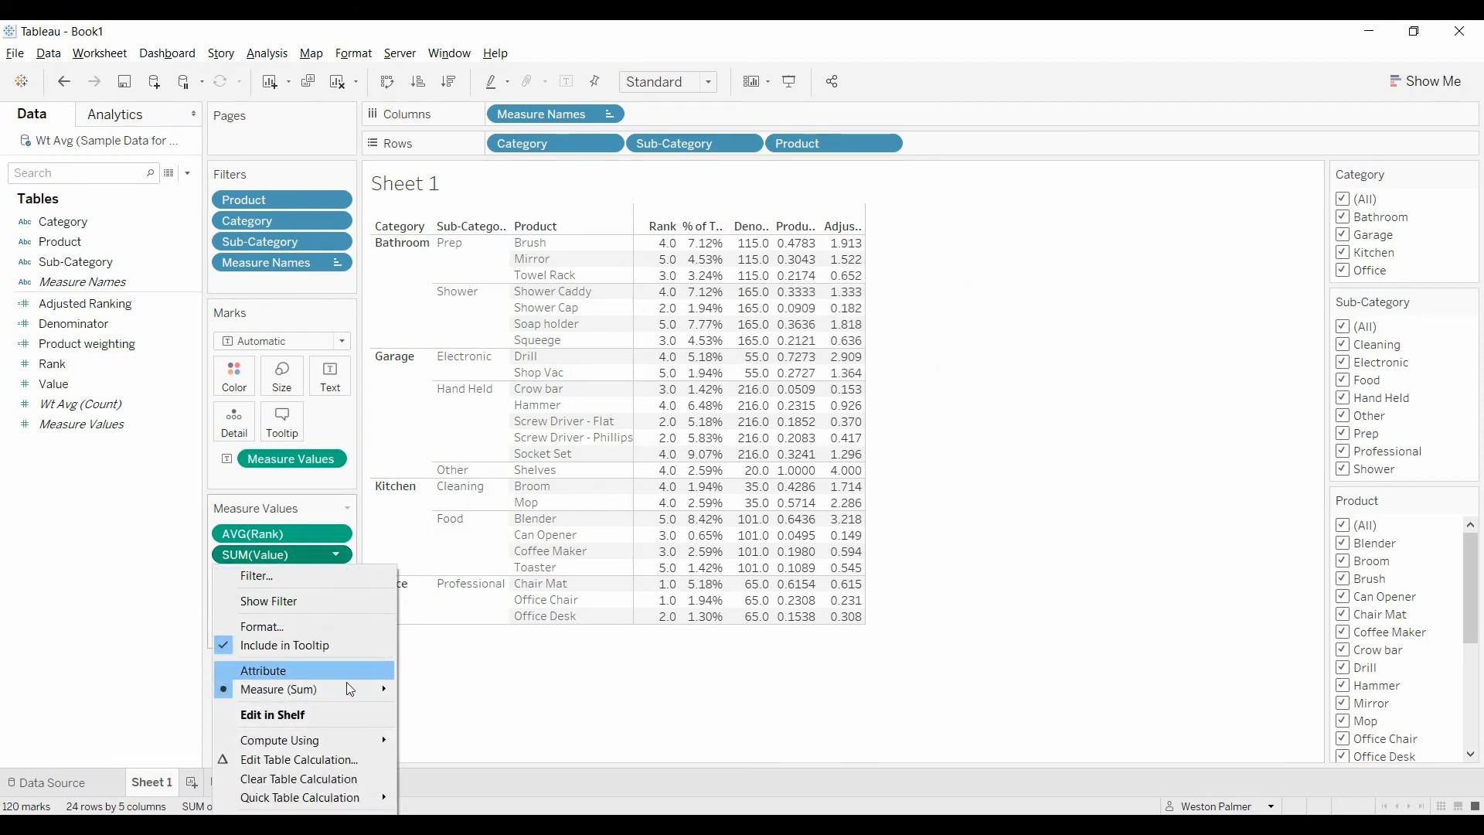
mouse_move(366, 744)
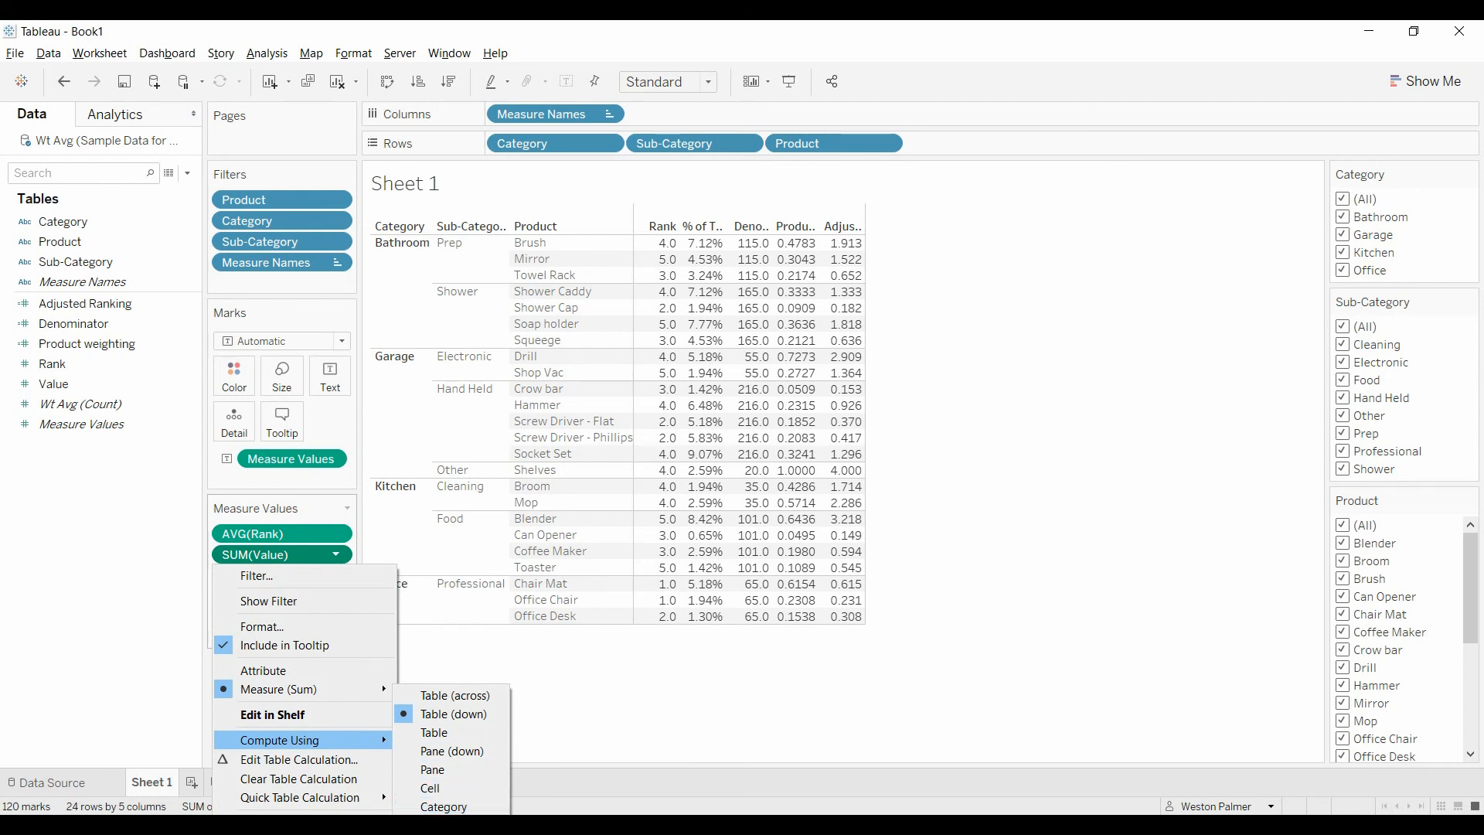
left_click(453, 750)
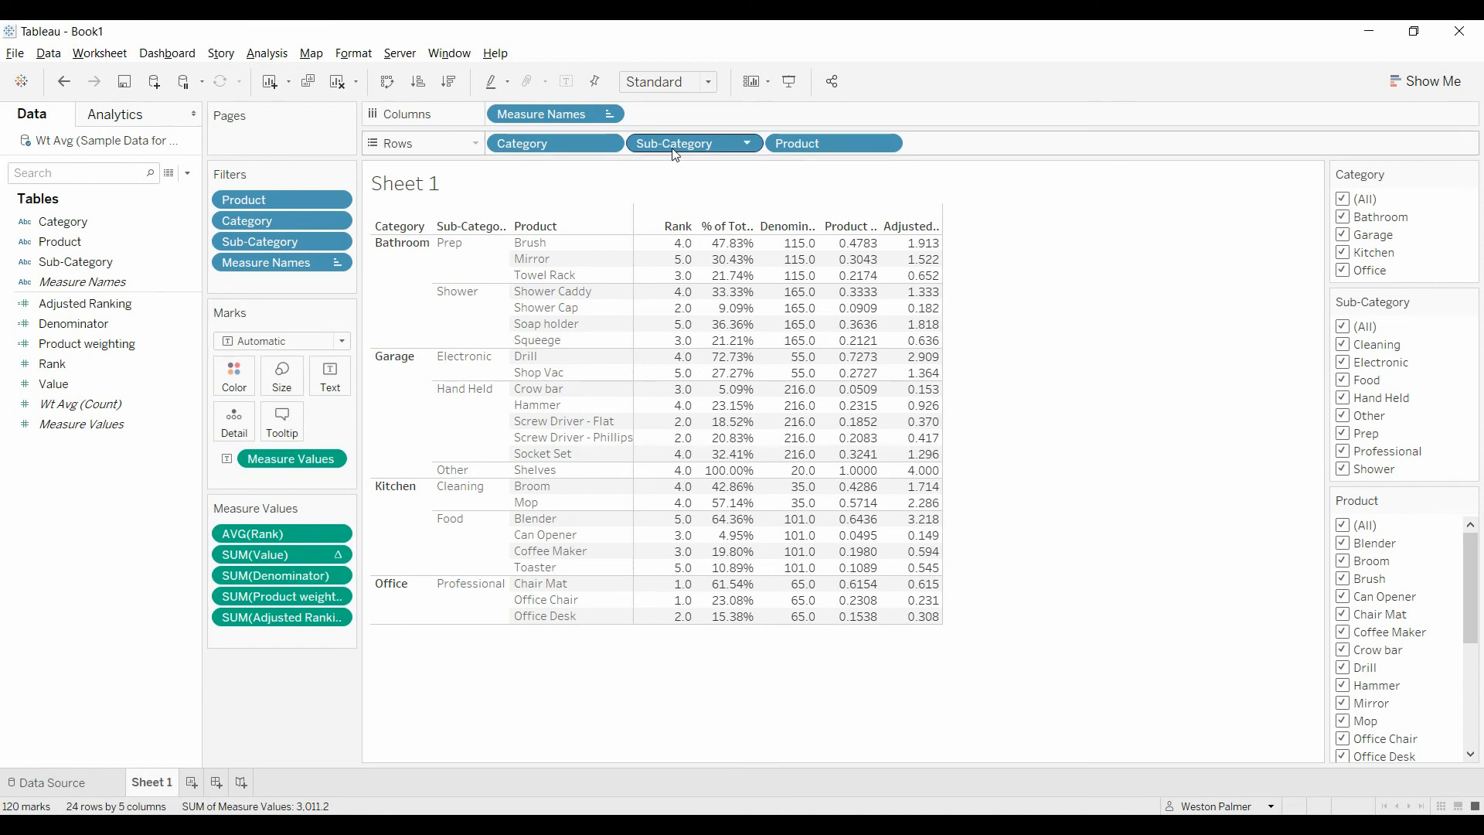
- Remove Product from the rows and take the percent of total SUM(Value) out of the measure values
left_click_drag(832, 147, 889, 51)
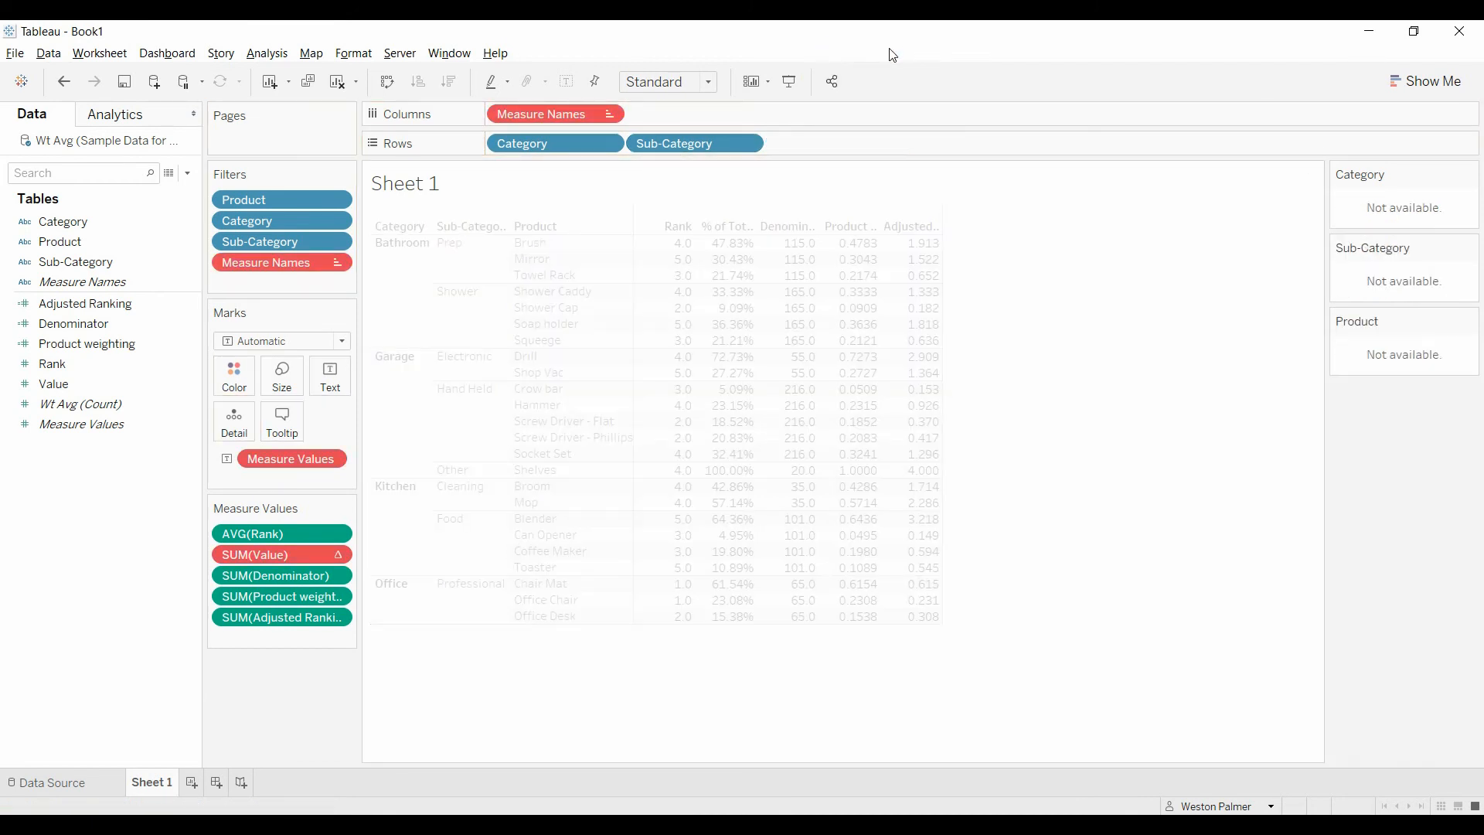
left_click(336, 556)
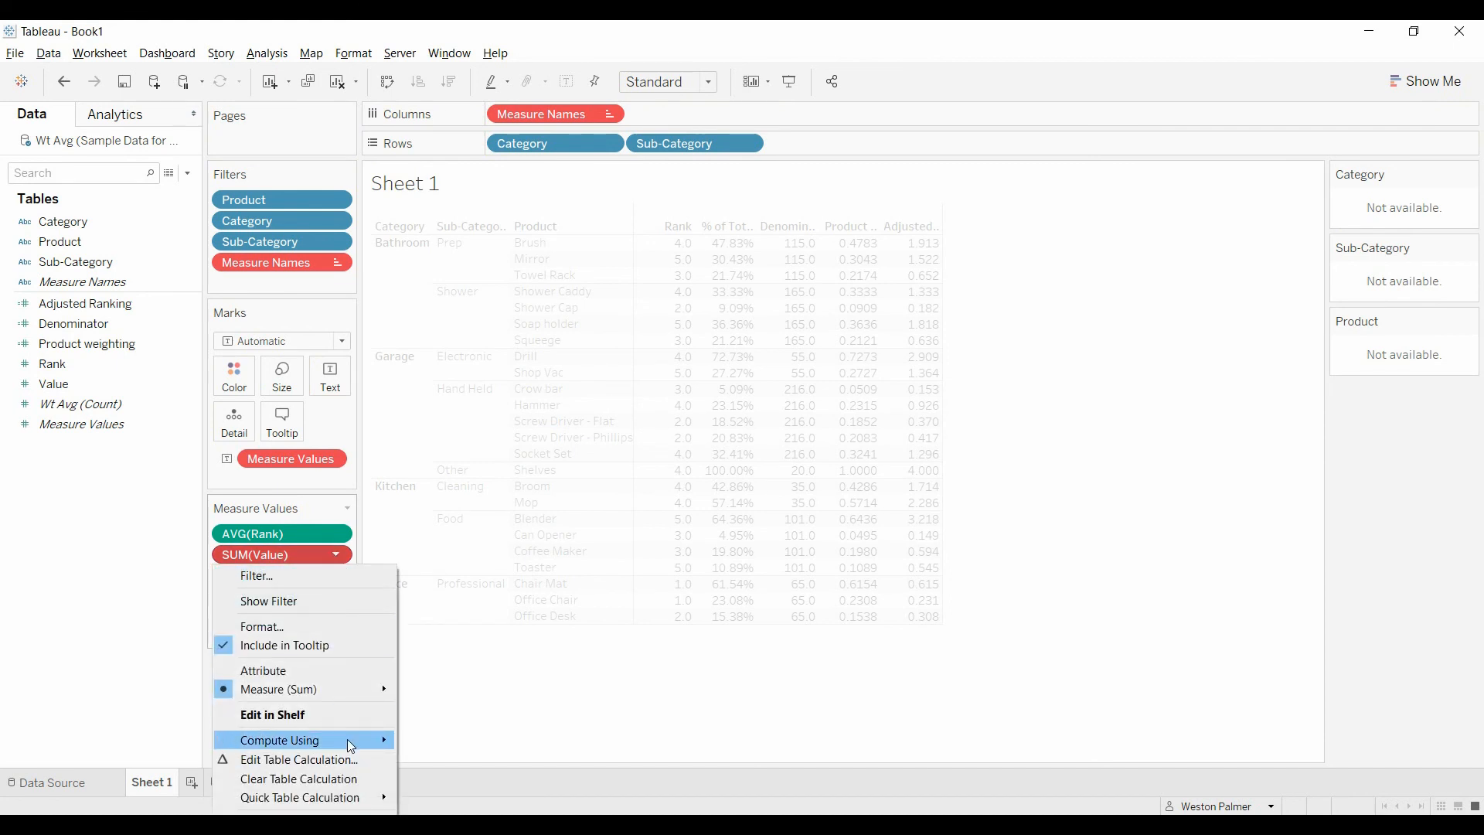
mouse_move(351, 749)
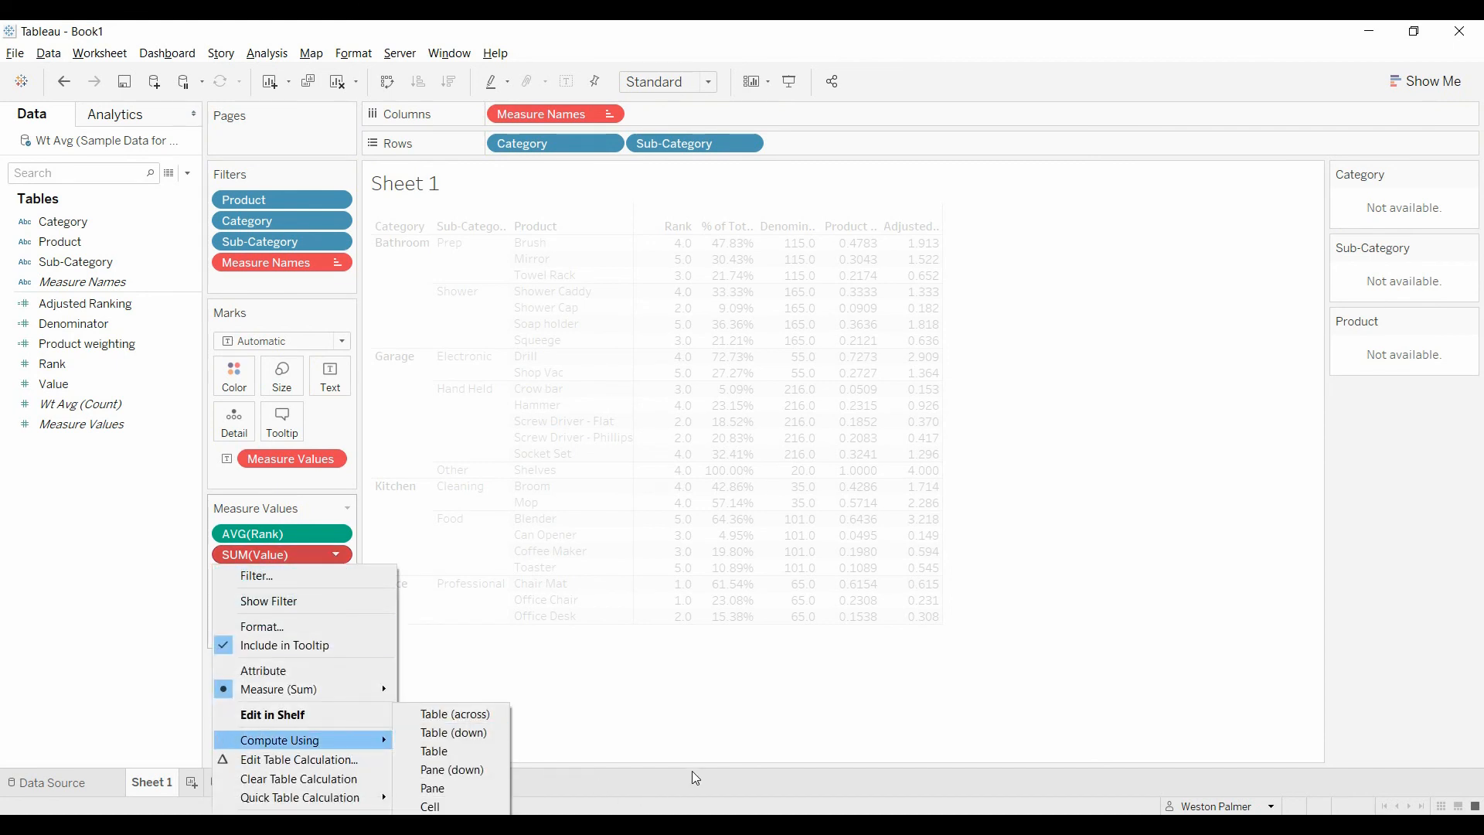
left_click(687, 742)
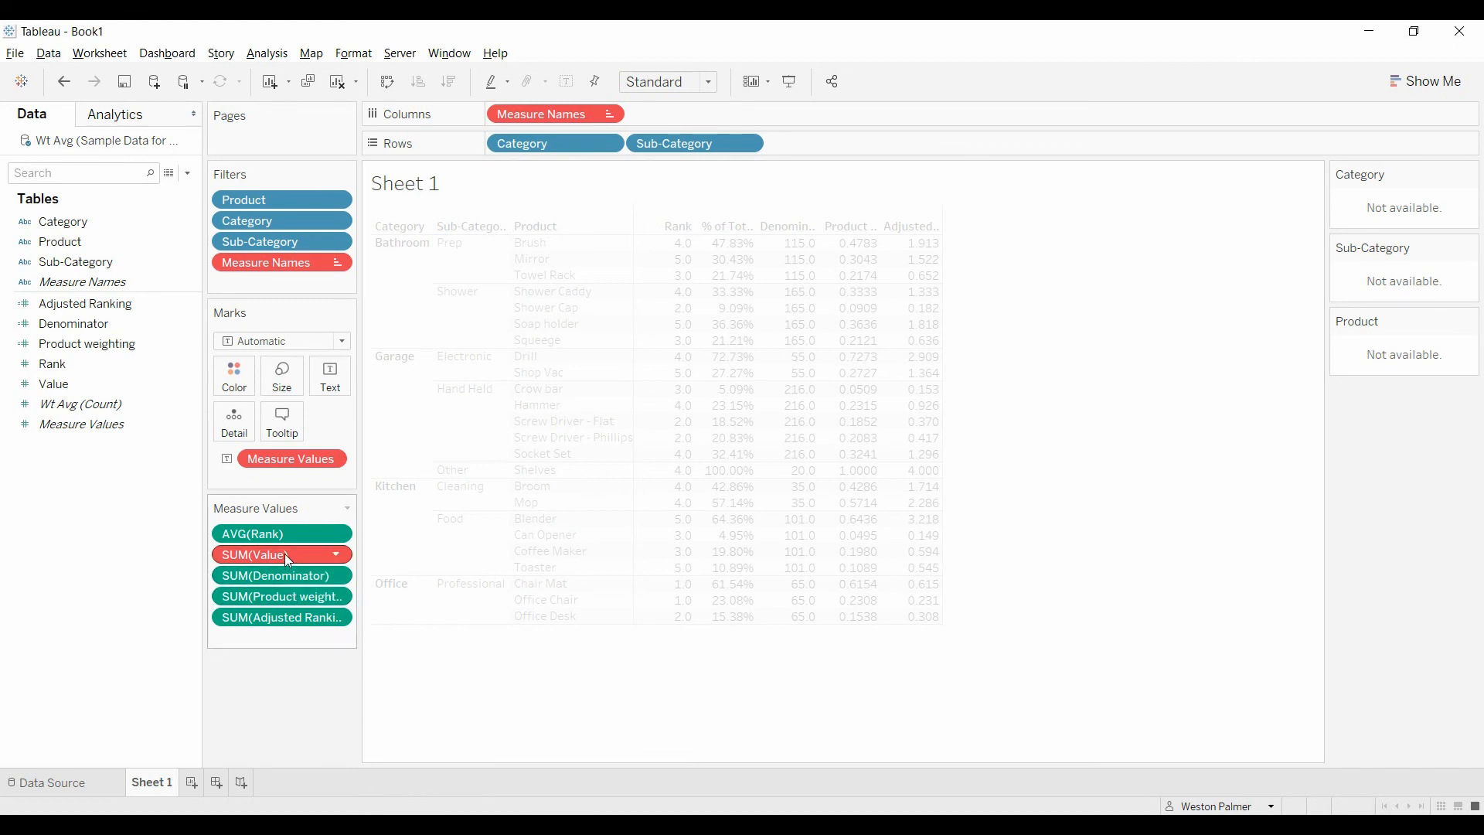
left_click_drag(284, 554, 283, 699)
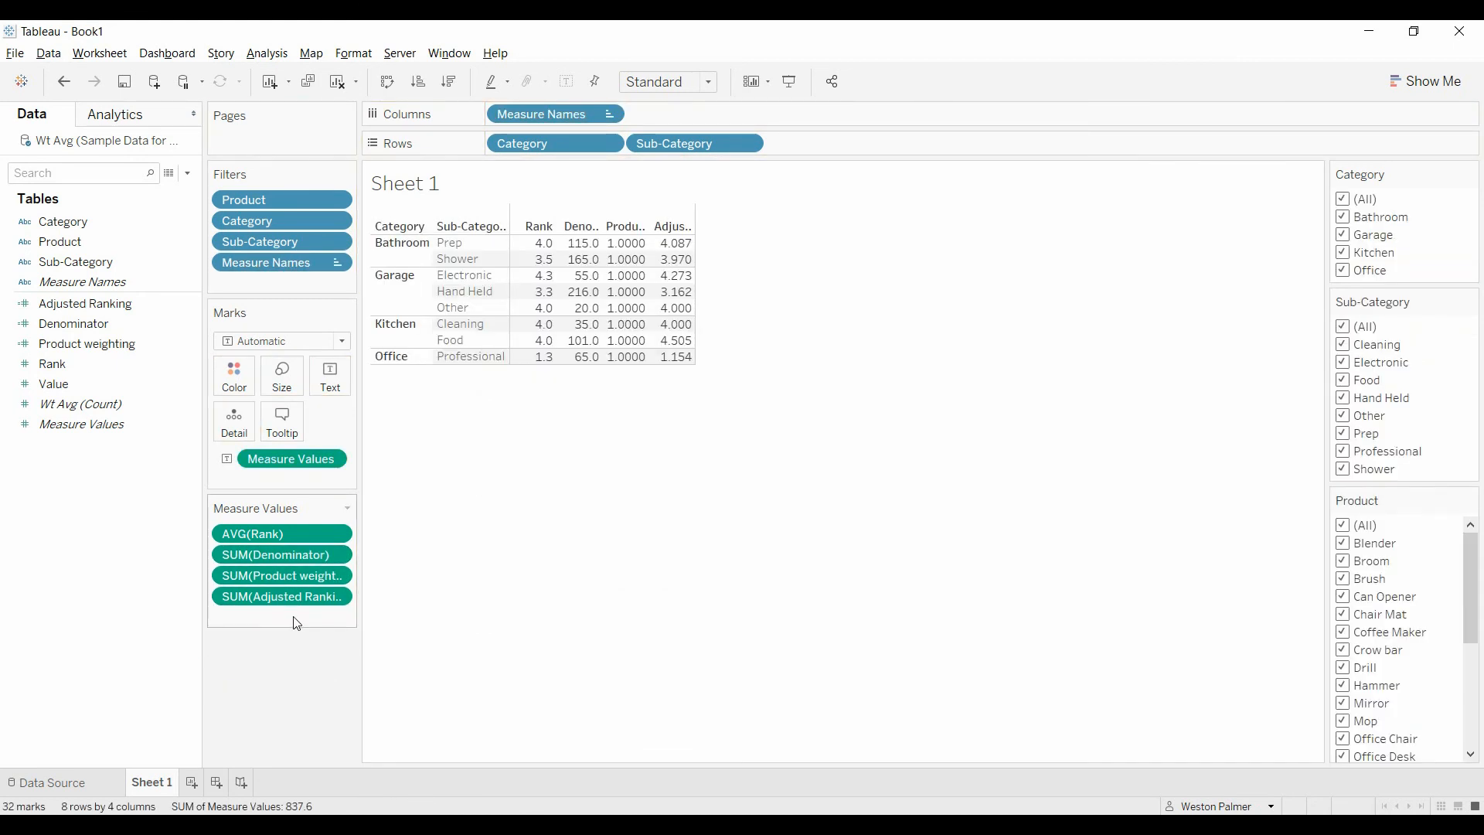